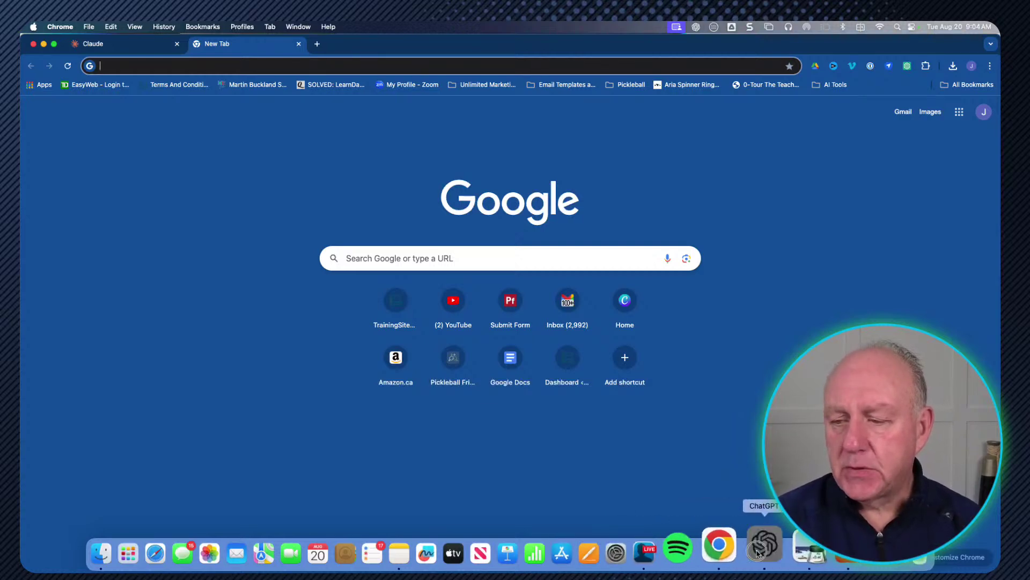
- Switch to ChatGPT, enlarge its window and submit the prompt "How do I make choclate chip cookies"
left_click(758, 552)
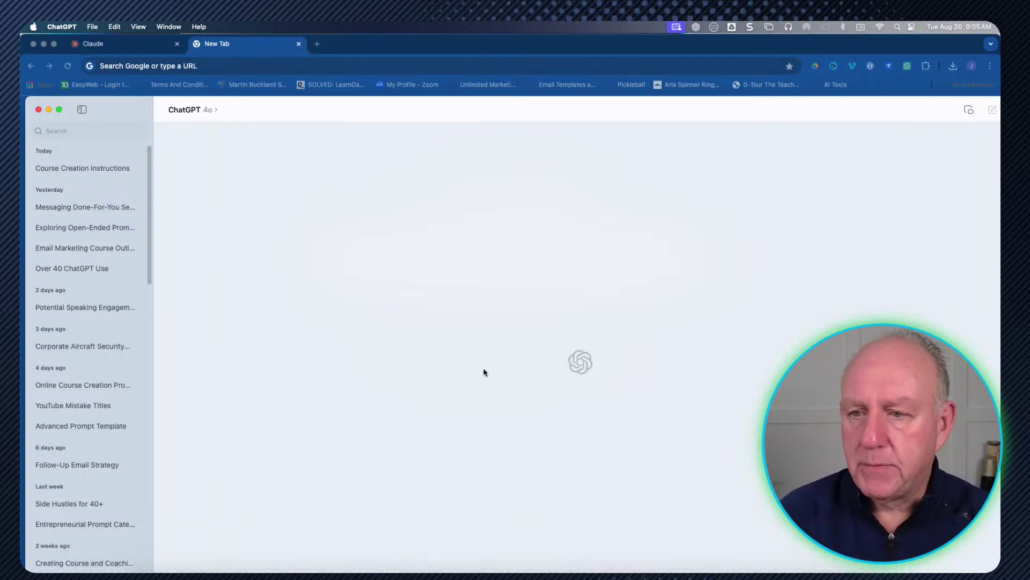
double_click(441, 115)
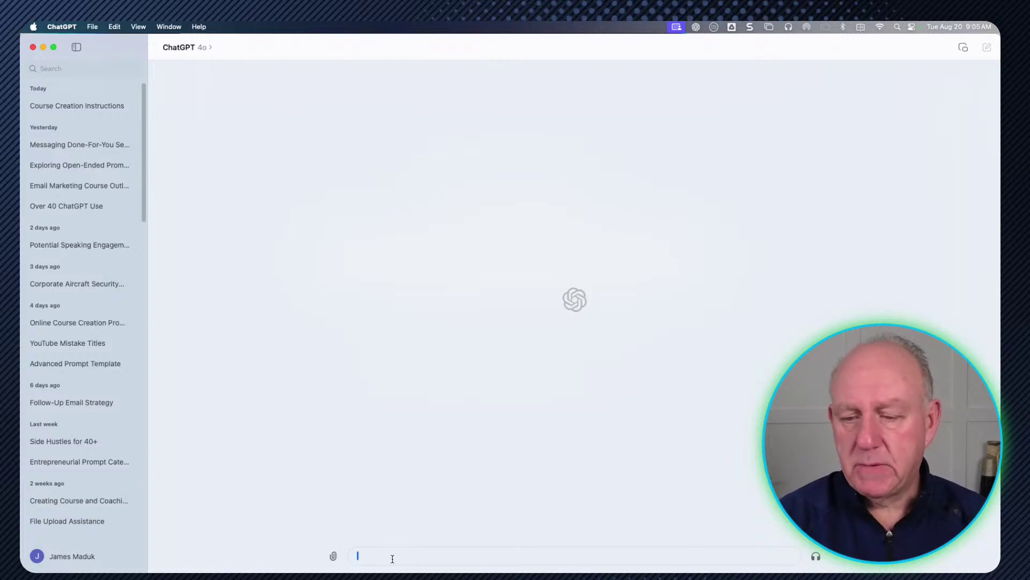
type("H")
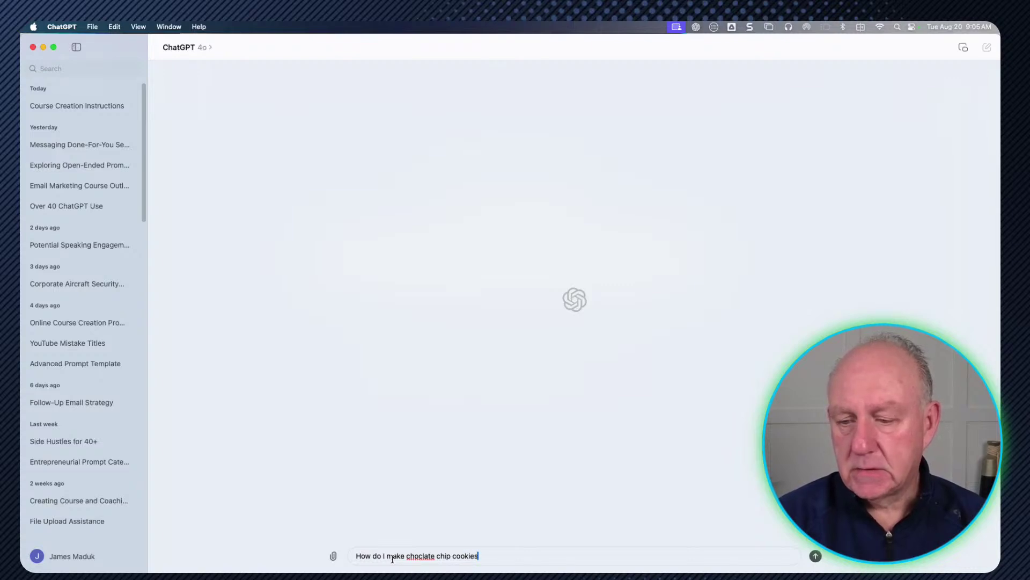
key("Return")
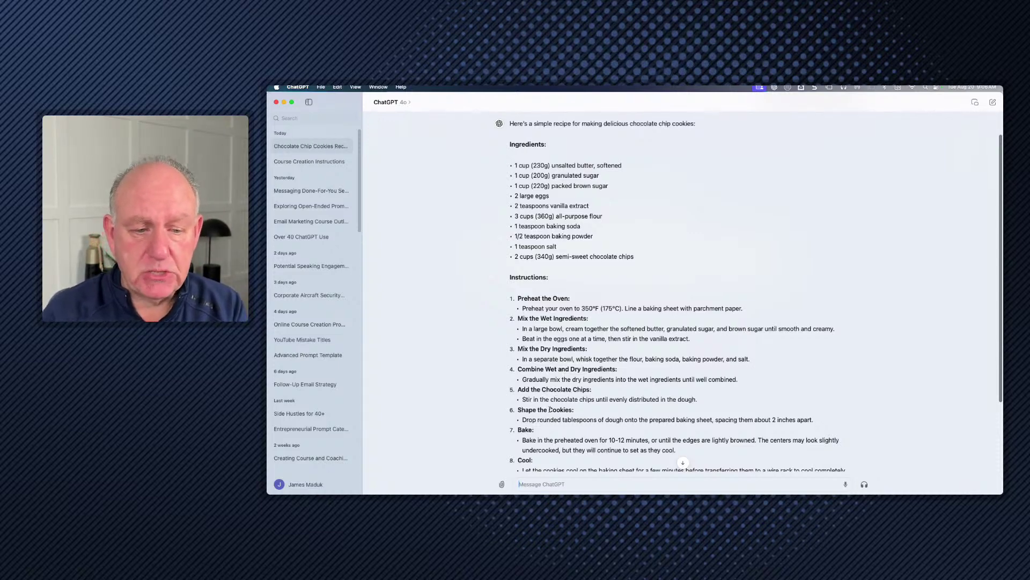
- Review the cookie recipe reply from ingredients to tips, and copy its opening sentence
scroll(528, 440, "down", 3)
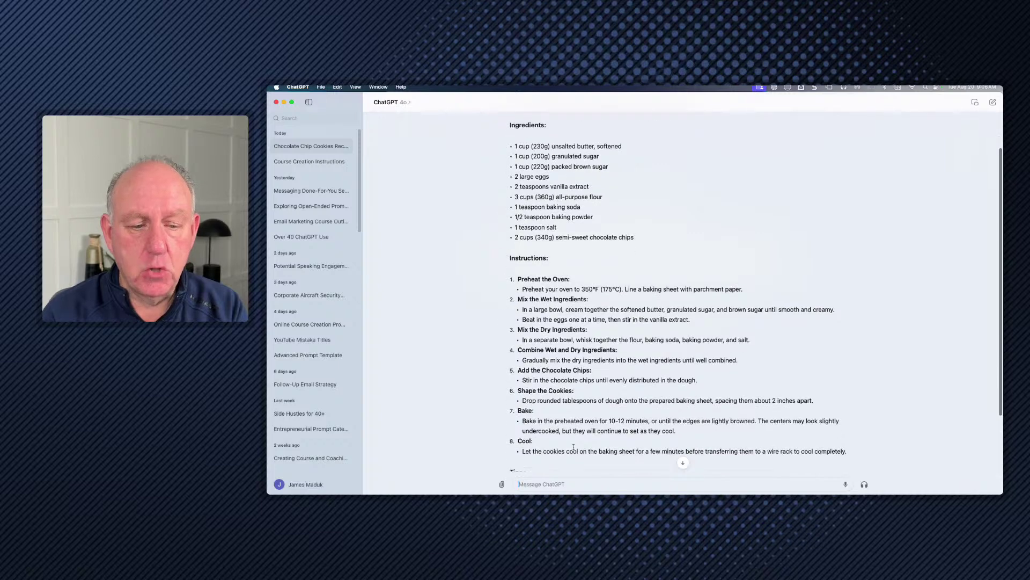
scroll(547, 436, "down", 5)
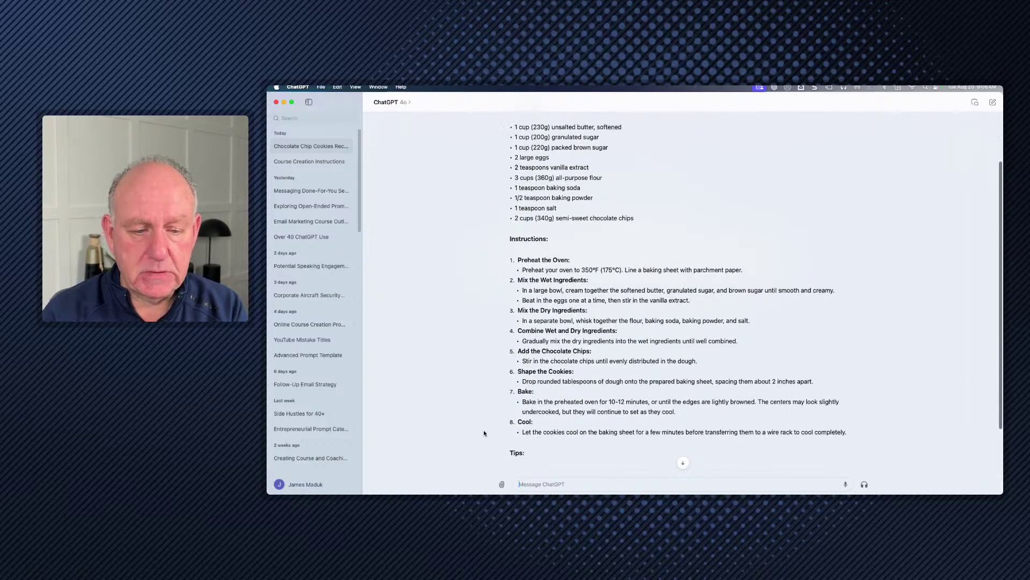
scroll(669, 408, "down", 1)
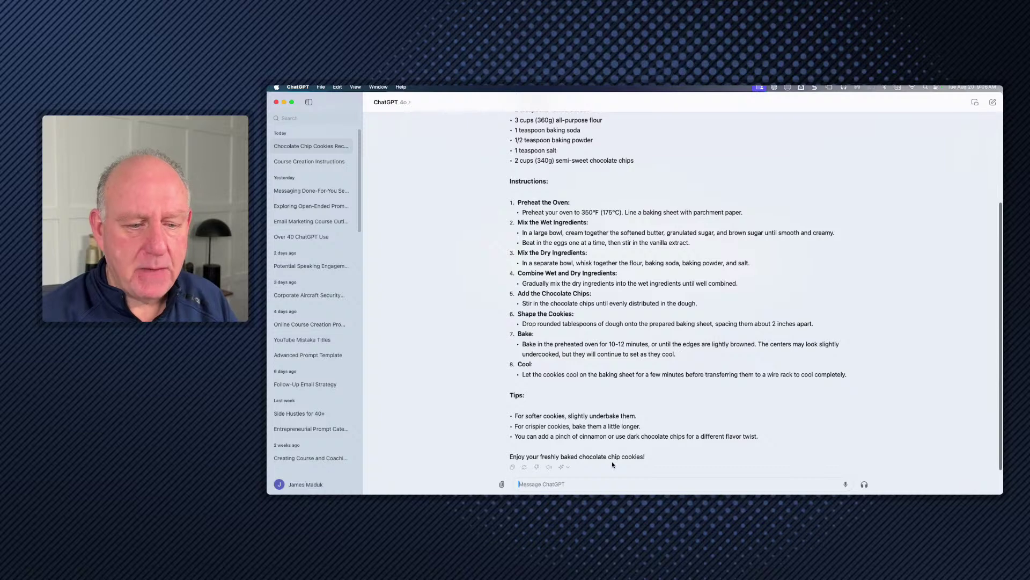
scroll(613, 465, "up", 5)
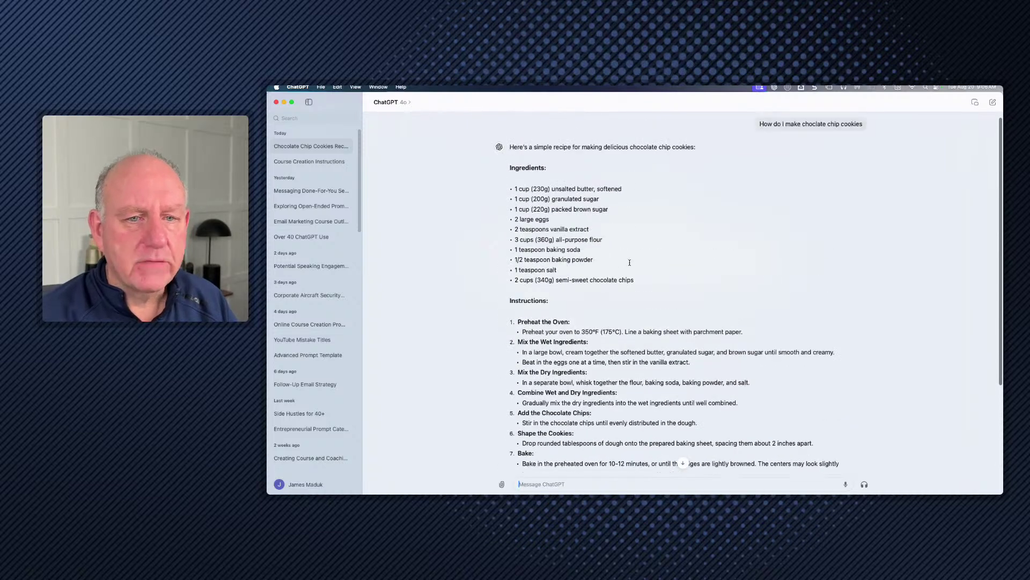
triple_click(617, 148)
key("super+c")
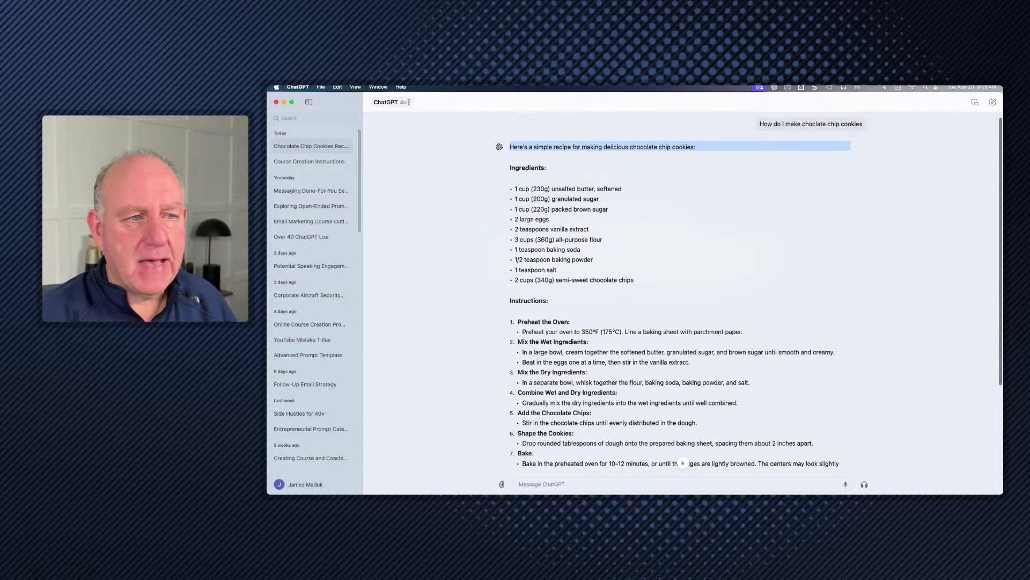
- Switch to Claude in Chrome, paste the copied sentence, reword it as "How do I make chocolate chip cookies?" and submit it
left_click(285, 102)
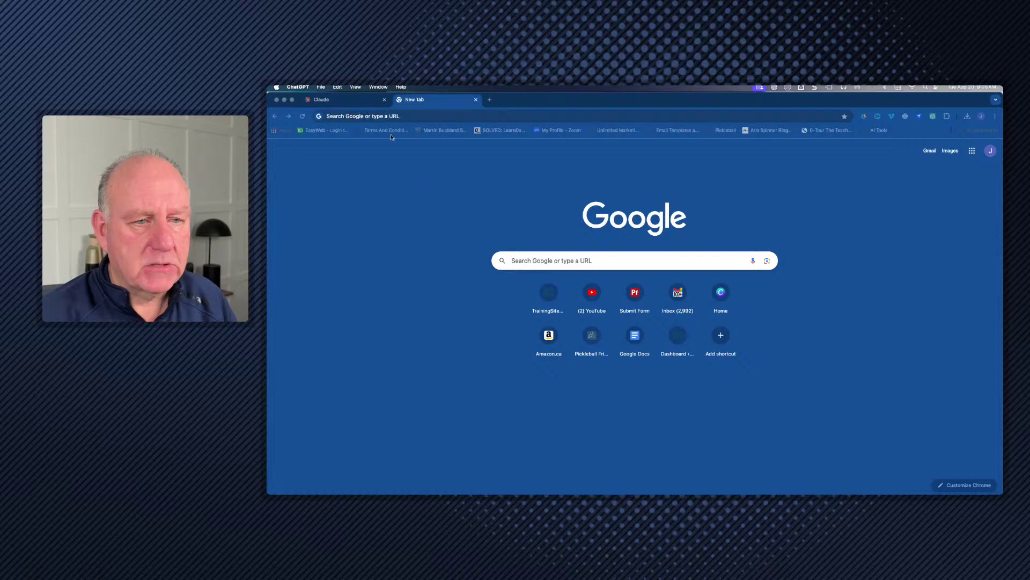
left_click(326, 101)
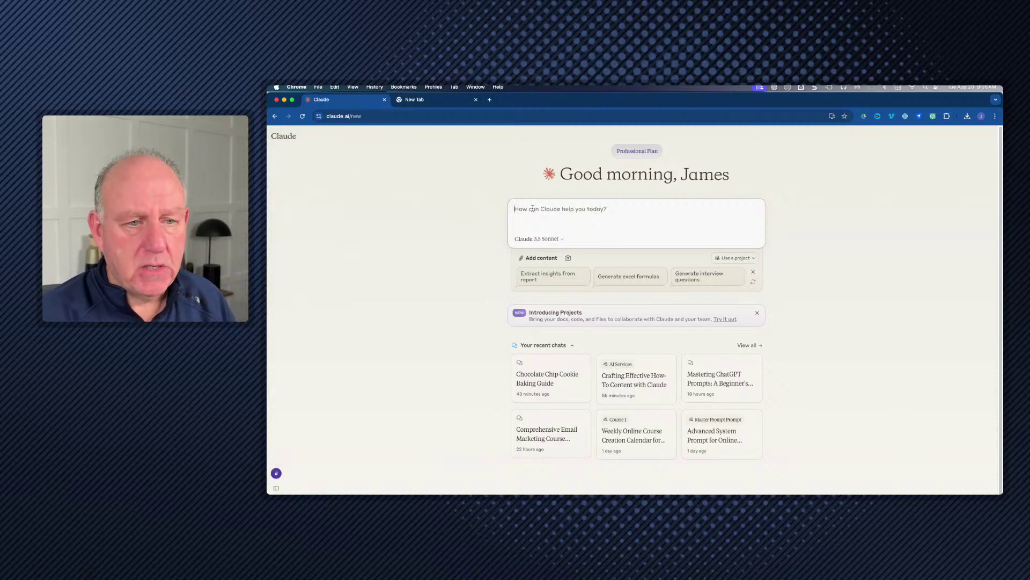
key("super+v")
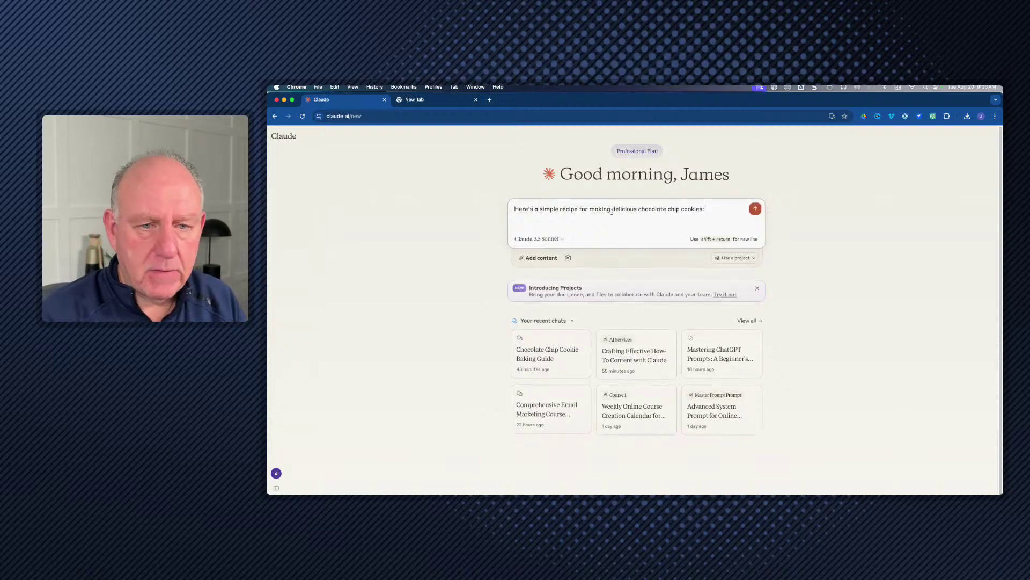
left_click(638, 210)
left_click_drag(637, 210, 508, 209)
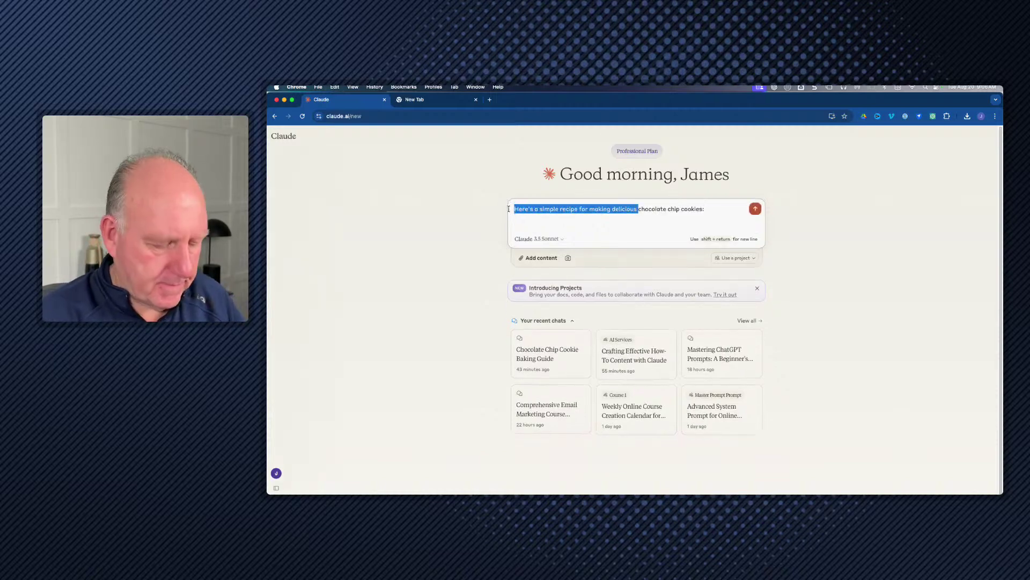
type("How ")
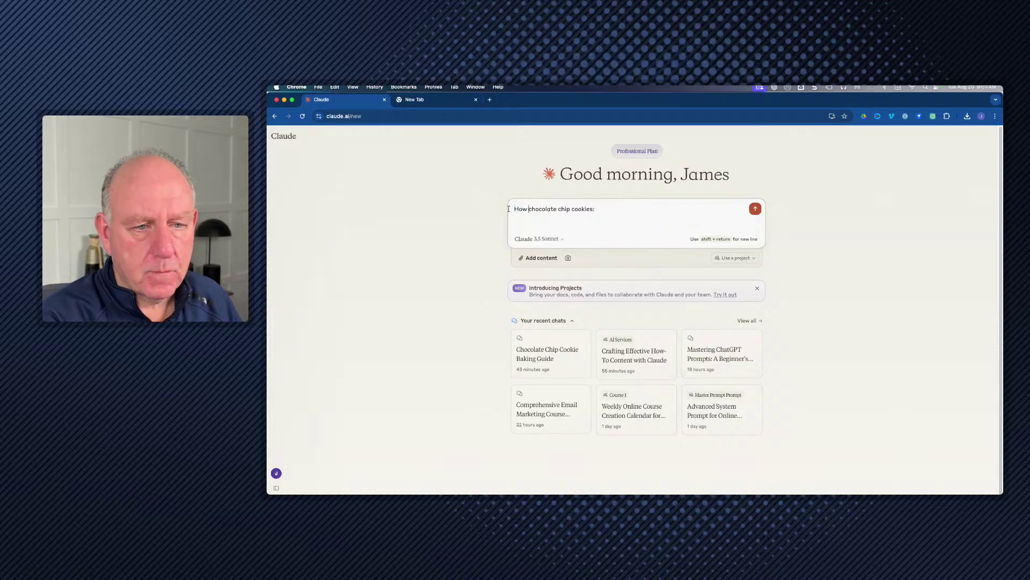
type("do I make")
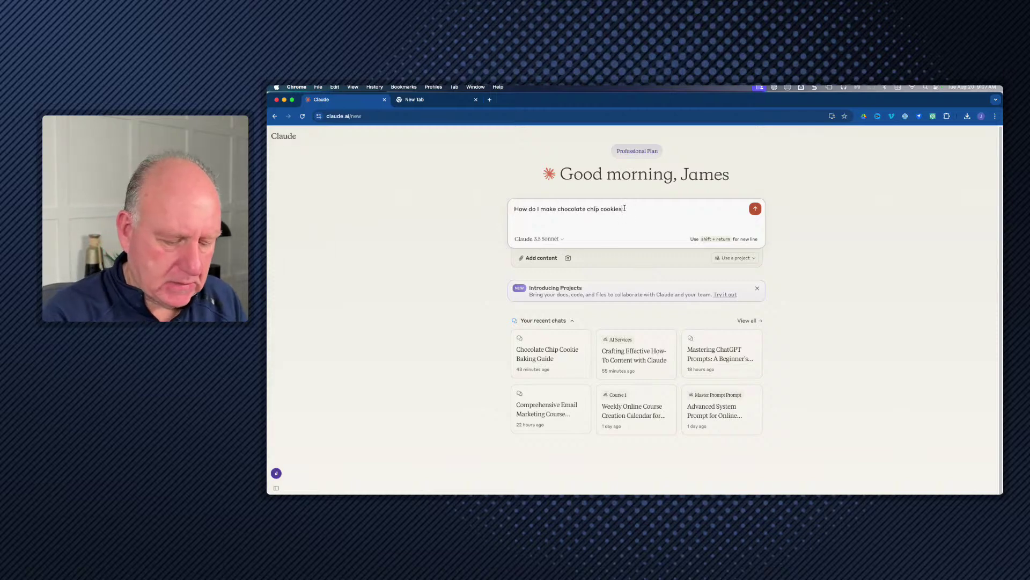
key("Return")
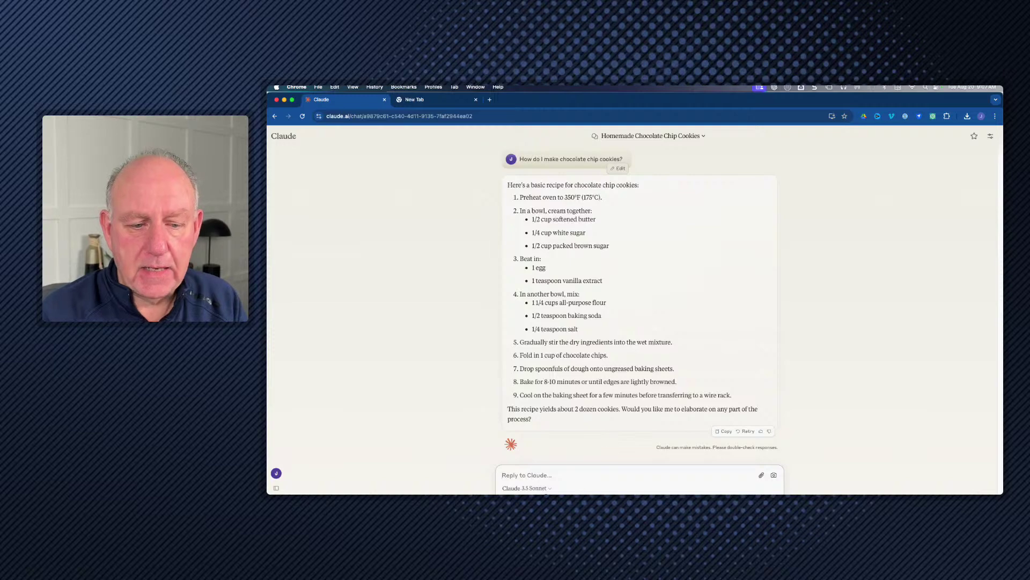
mouse_move(542, 479)
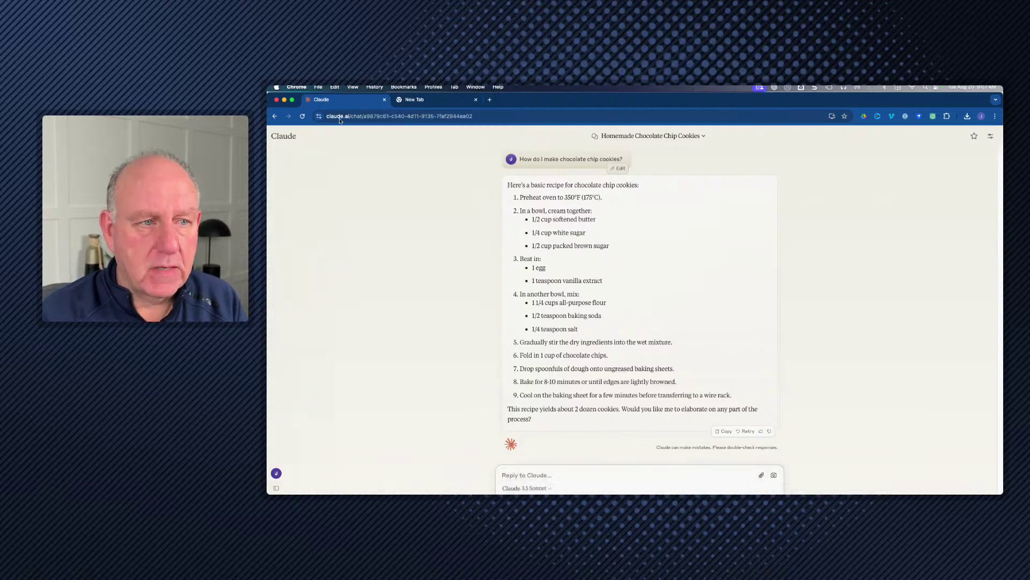
mouse_move(293, 101)
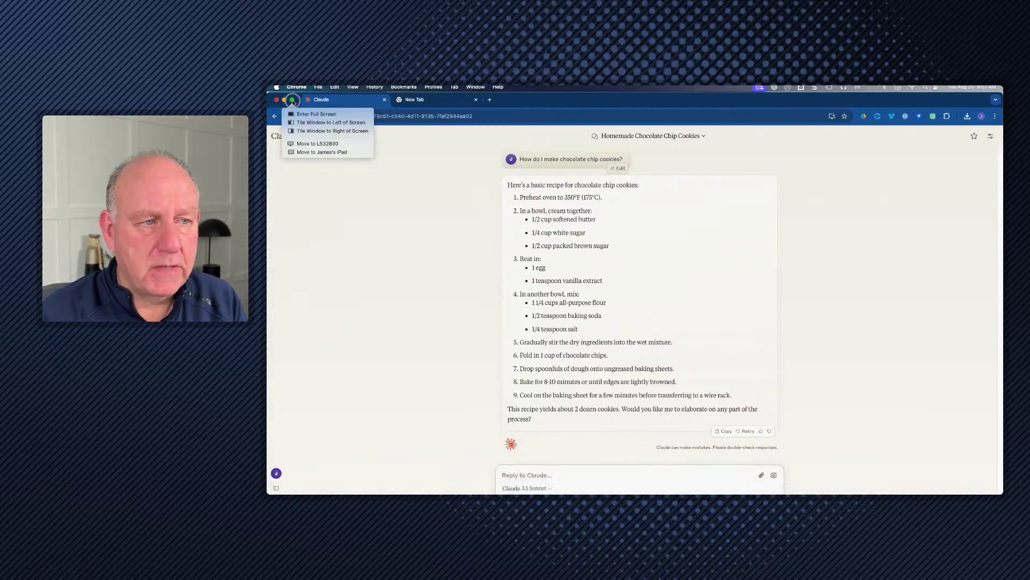
left_click(304, 132)
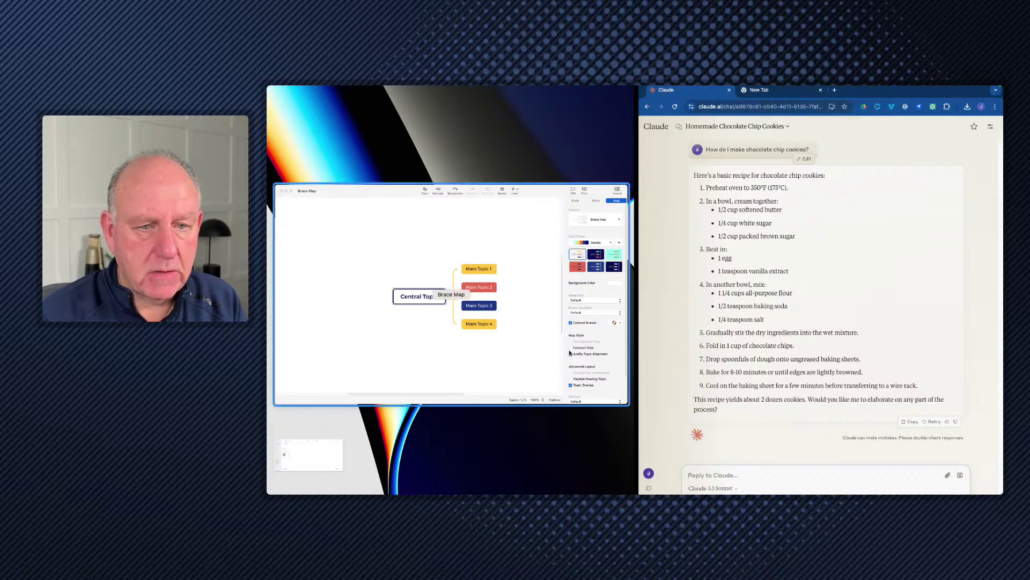
left_click(584, 118)
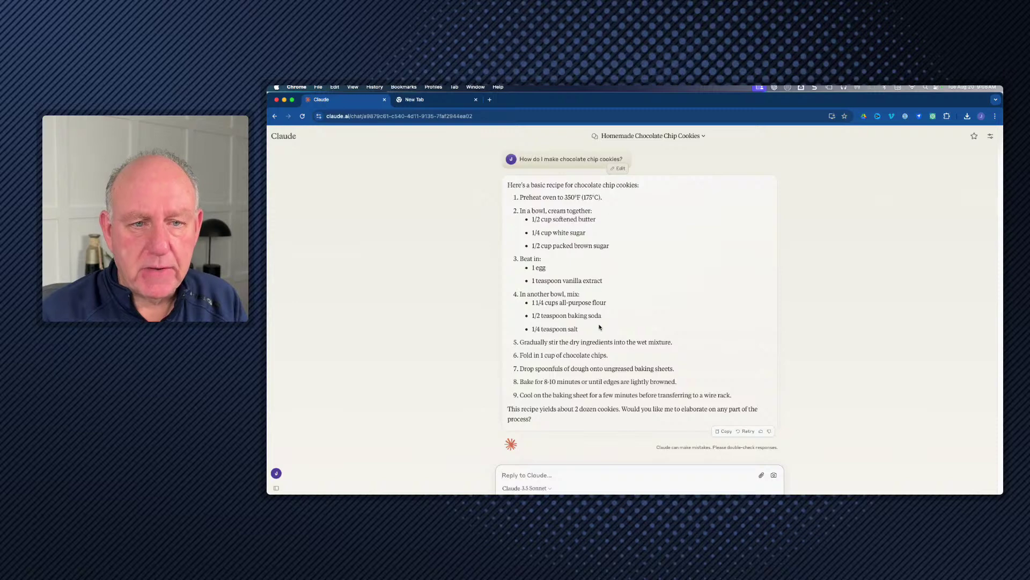
- Switch to ChatGPT and examine the ingredients and instructions of its chocolate chip cookie recipe
mouse_move(622, 486)
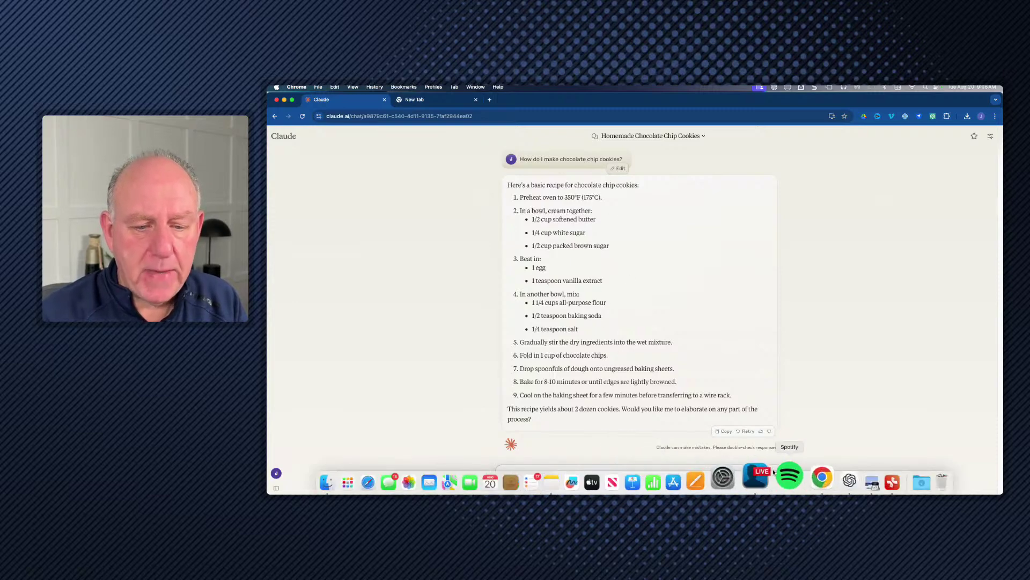
left_click(822, 474)
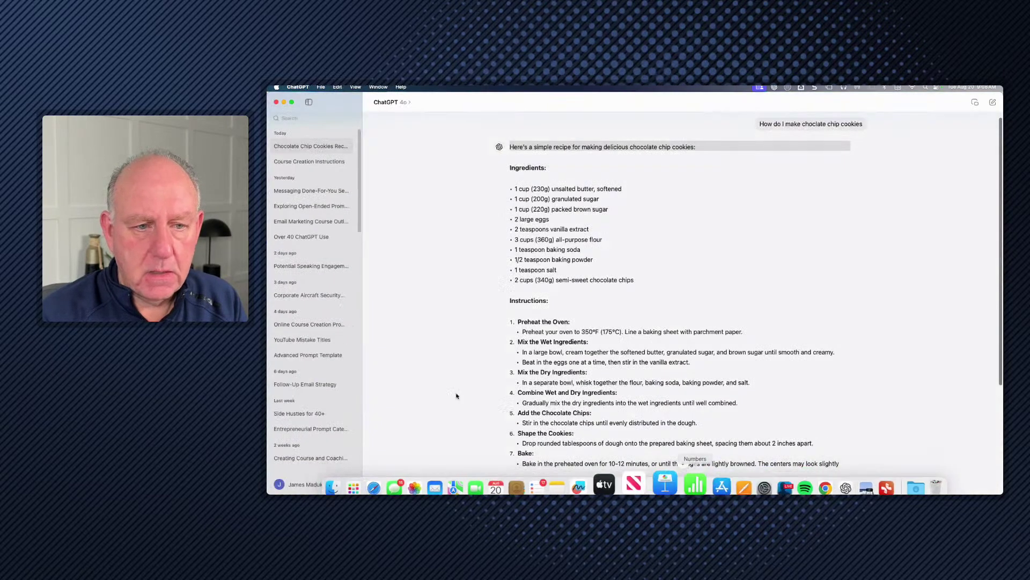
scroll(473, 292, "down", 1)
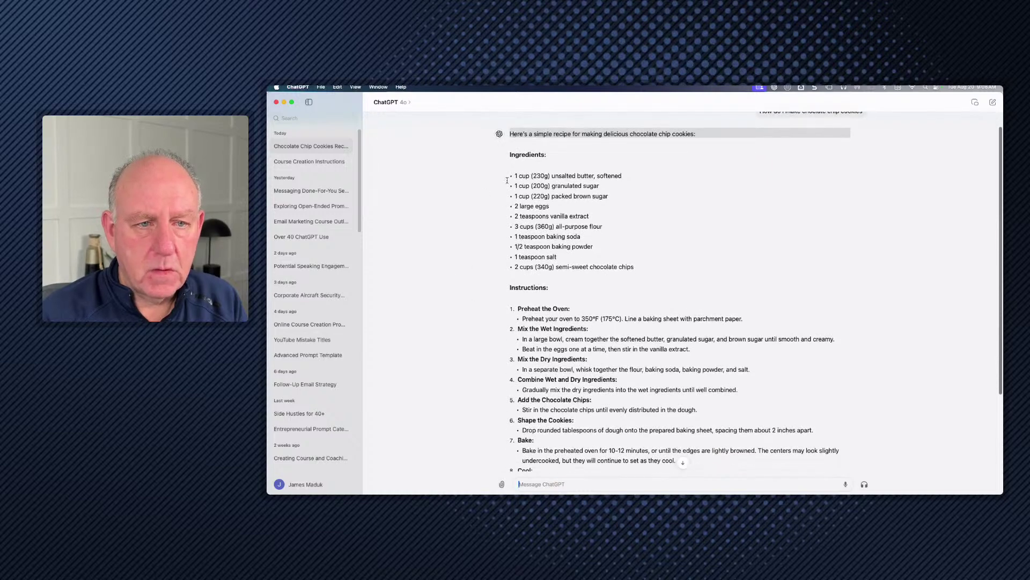
scroll(471, 242, "up", 1)
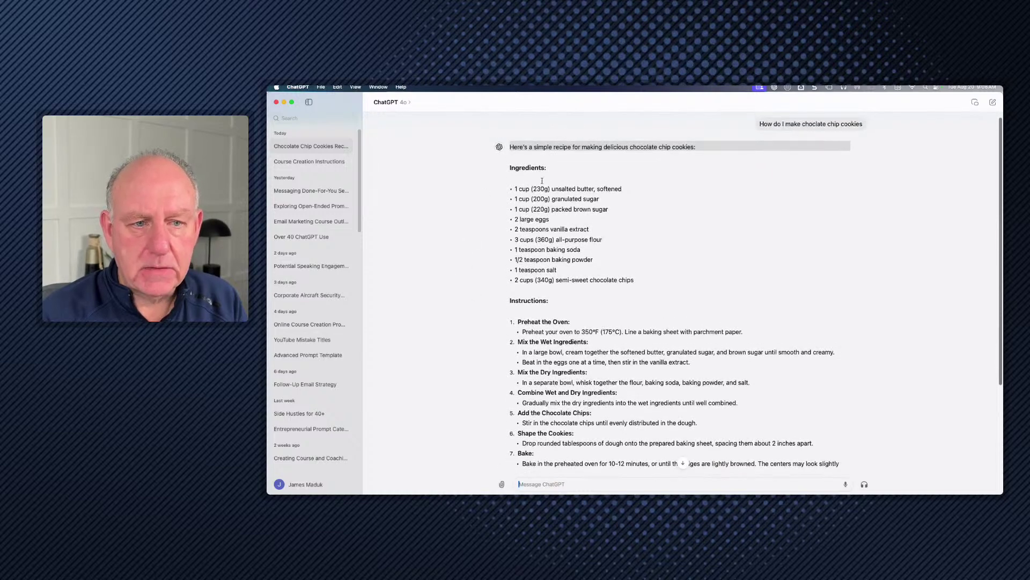
scroll(560, 361, "down", 5)
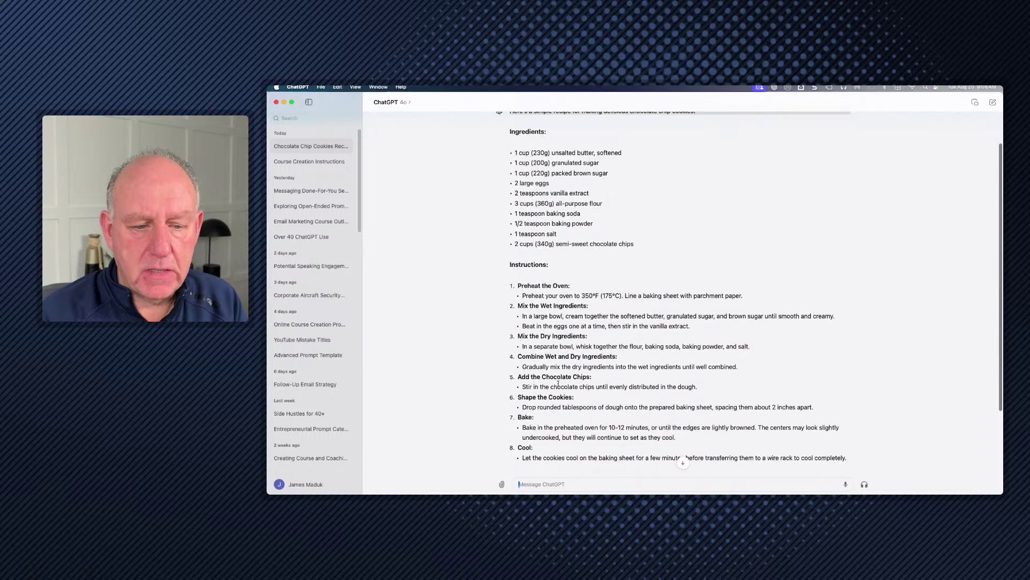
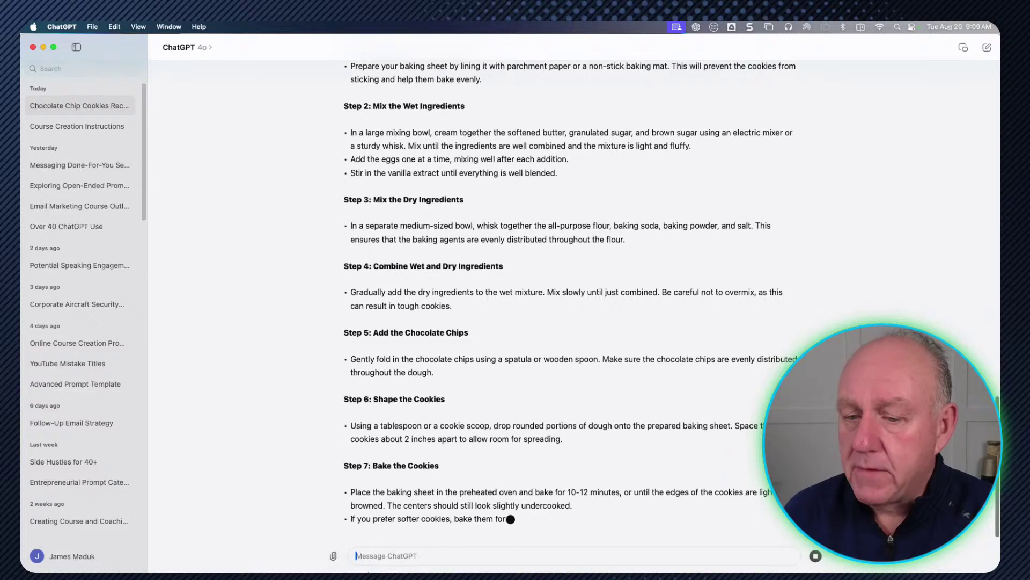
- Switch to the Claude chat in Chrome and submit the prompt "Write a How-To Guide for Baking Chocolate Chip Cookies"
mouse_move(320, 564)
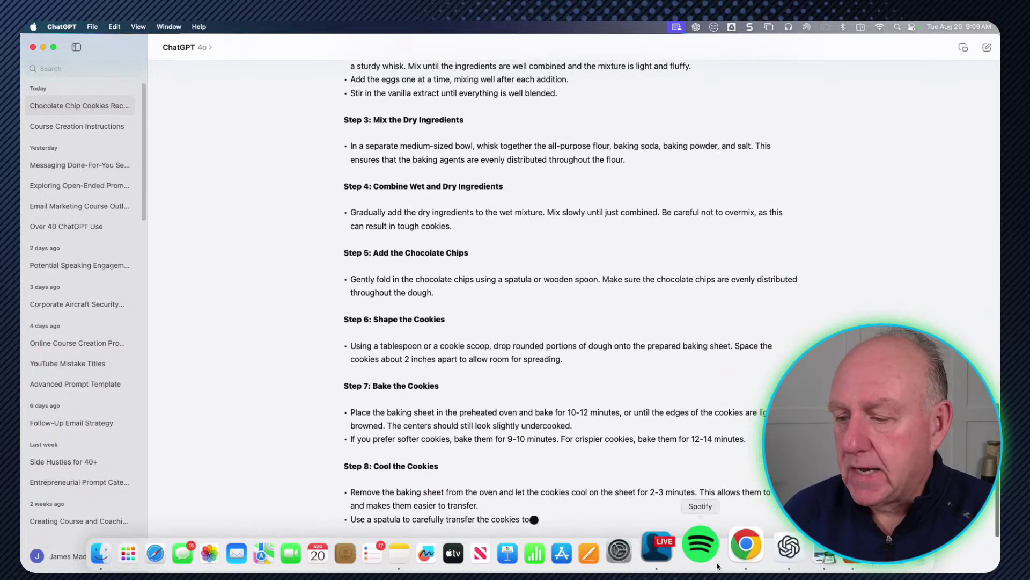
left_click(730, 544)
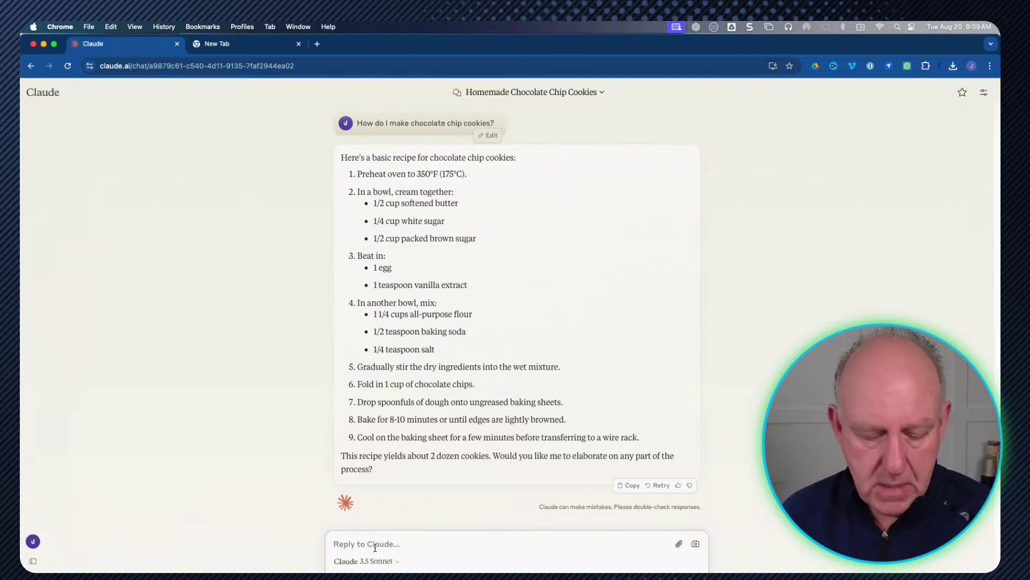
type("Write a How-To Guide for Baking Chocolate Chip Cookies")
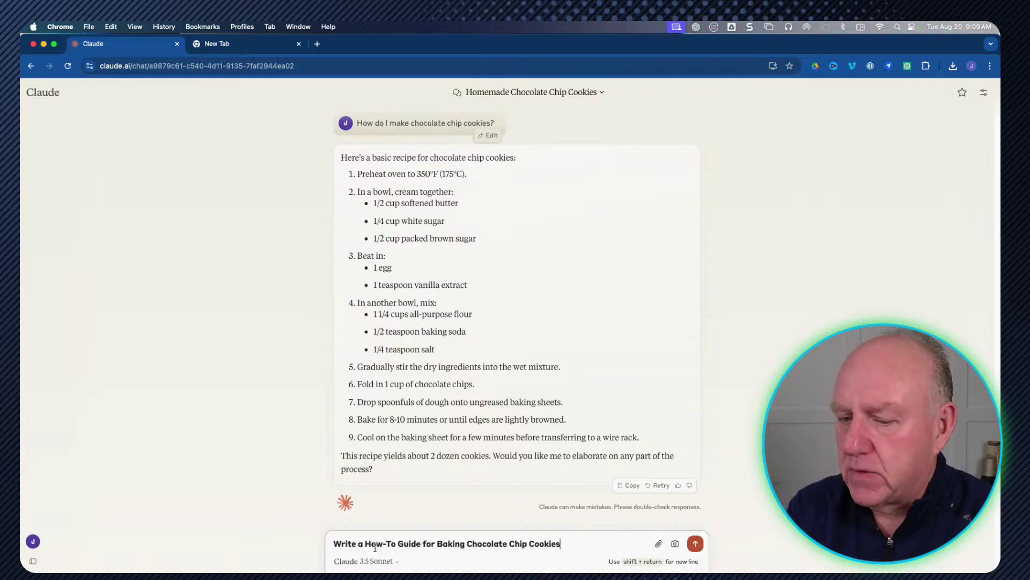
key("Return")
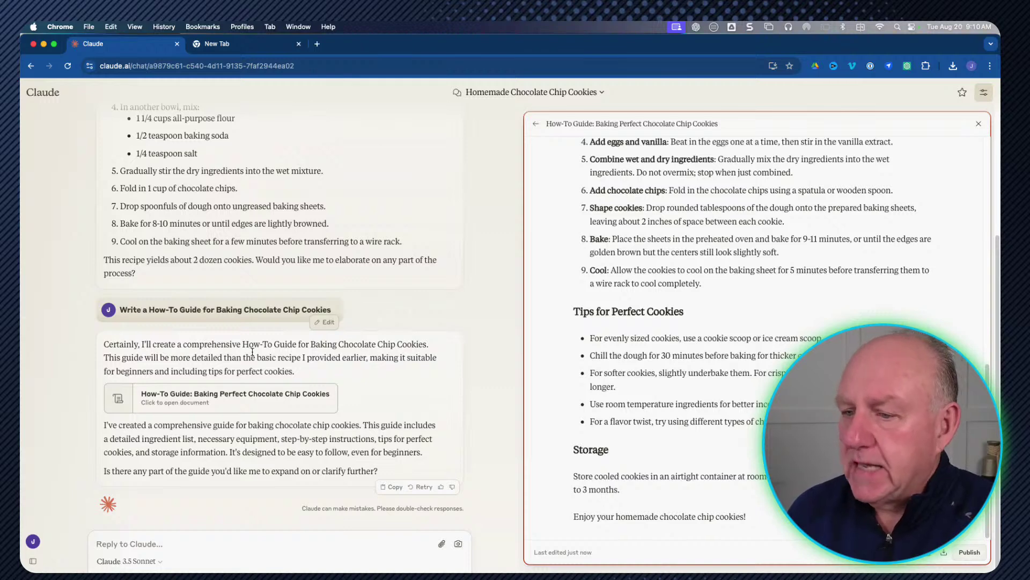
- Examine the how-to guide document's ingredients, equipment, instructions and tips sections
scroll(585, 331, "up", 10)
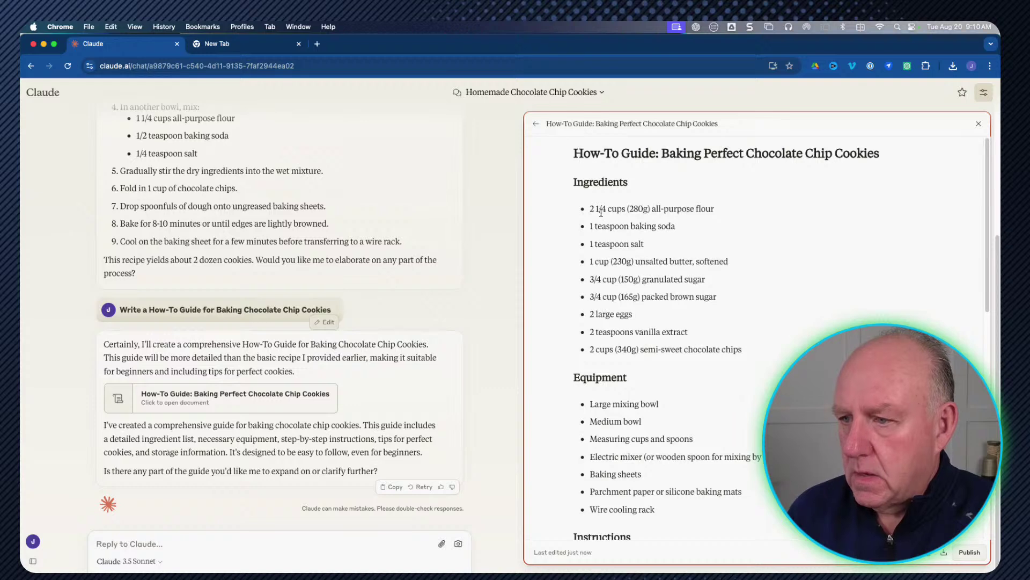
scroll(616, 341, "down", 10)
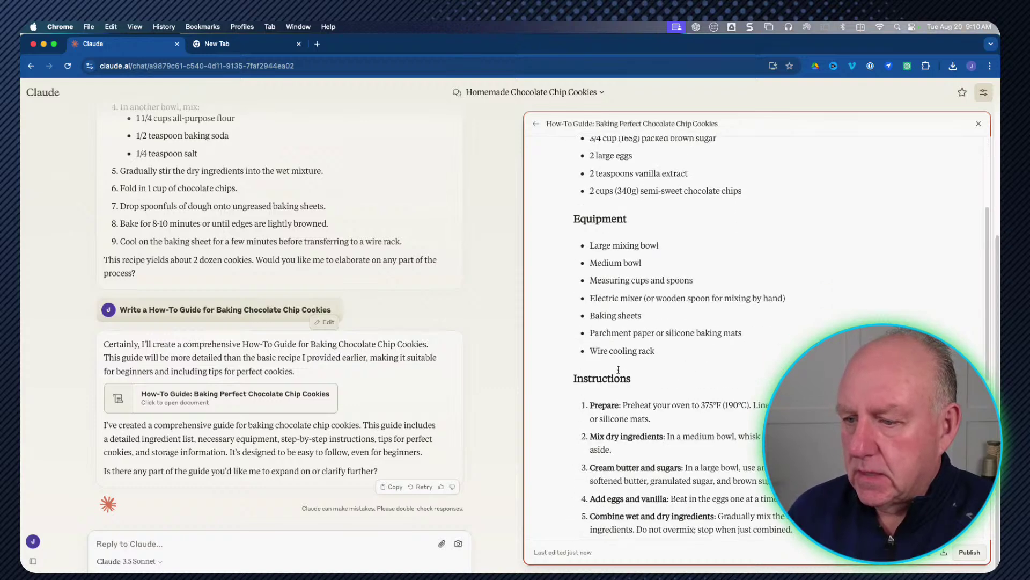
scroll(622, 476, "down", 3)
scroll(621, 473, "down", 4)
scroll(619, 487, "up", 6)
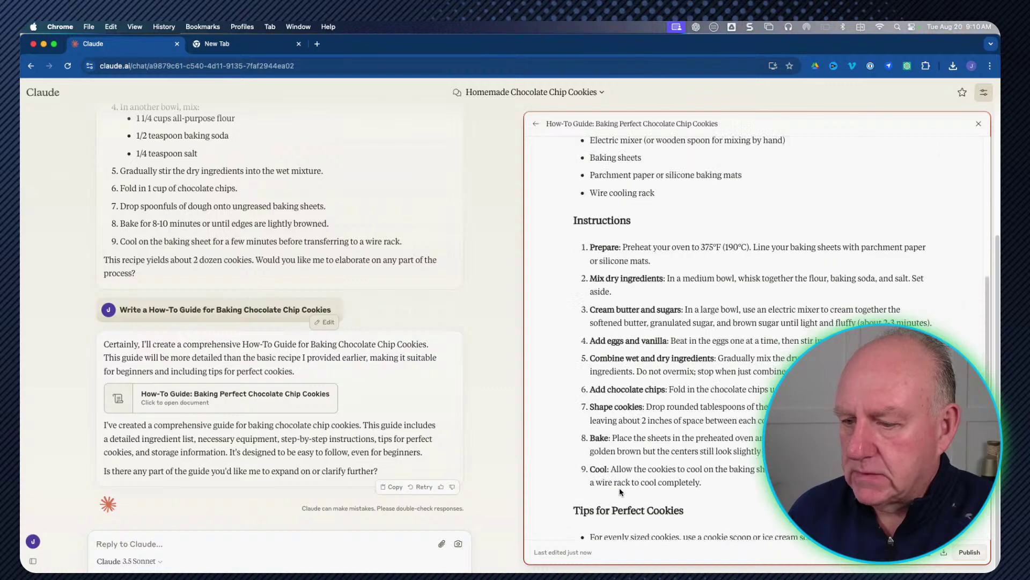
scroll(619, 487, "up", 8)
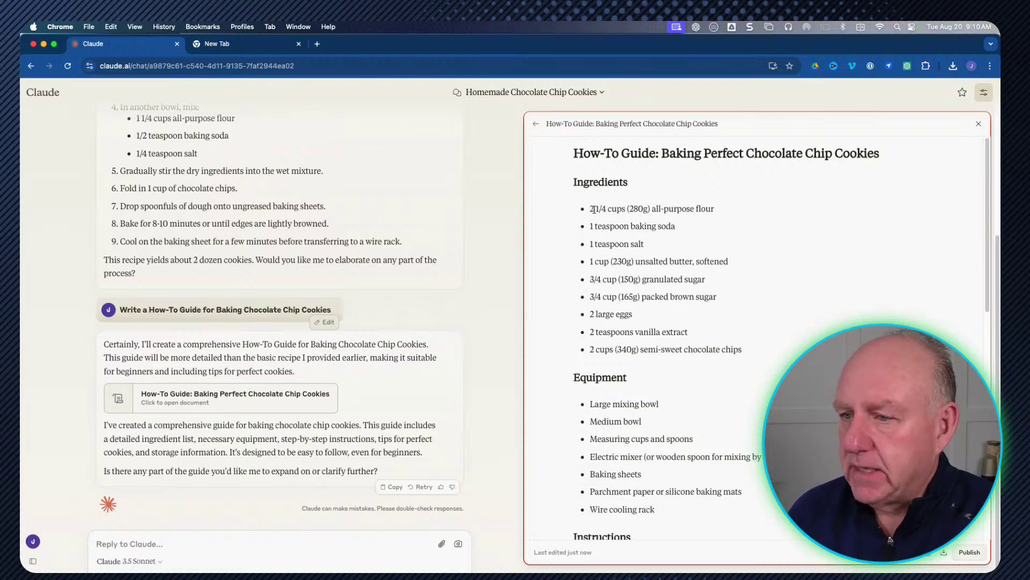
scroll(653, 385, "down", 5)
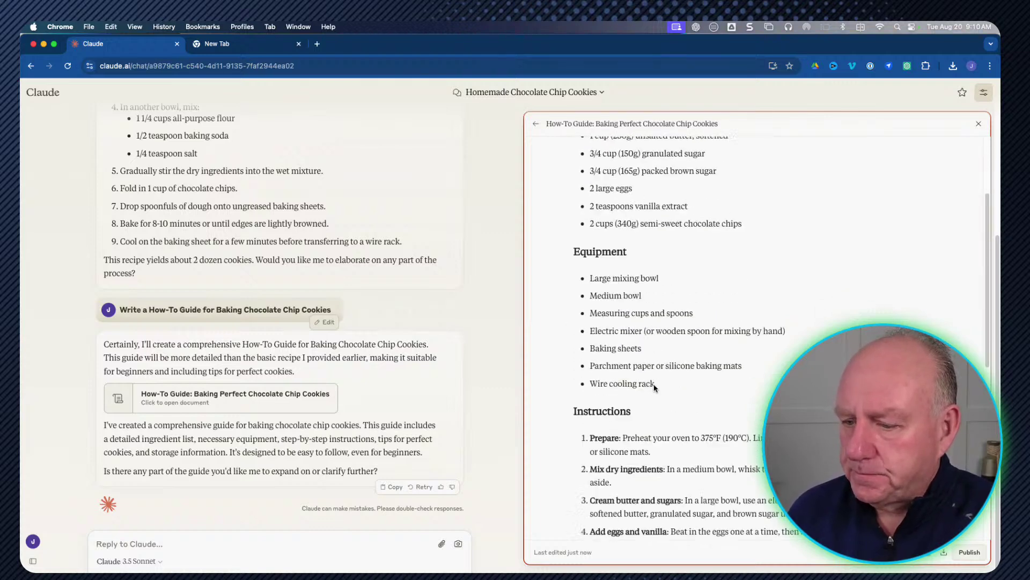
- Read through the numbered baking instructions in the guide document, down to the Tips for Perfect Cookies section
scroll(654, 385, "down", 2)
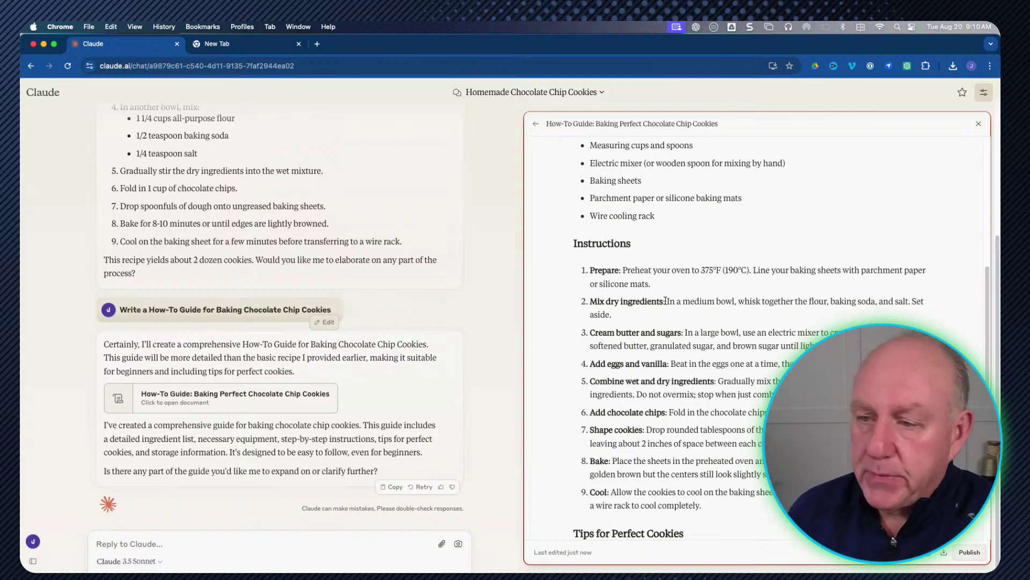
scroll(693, 376, "down", 1)
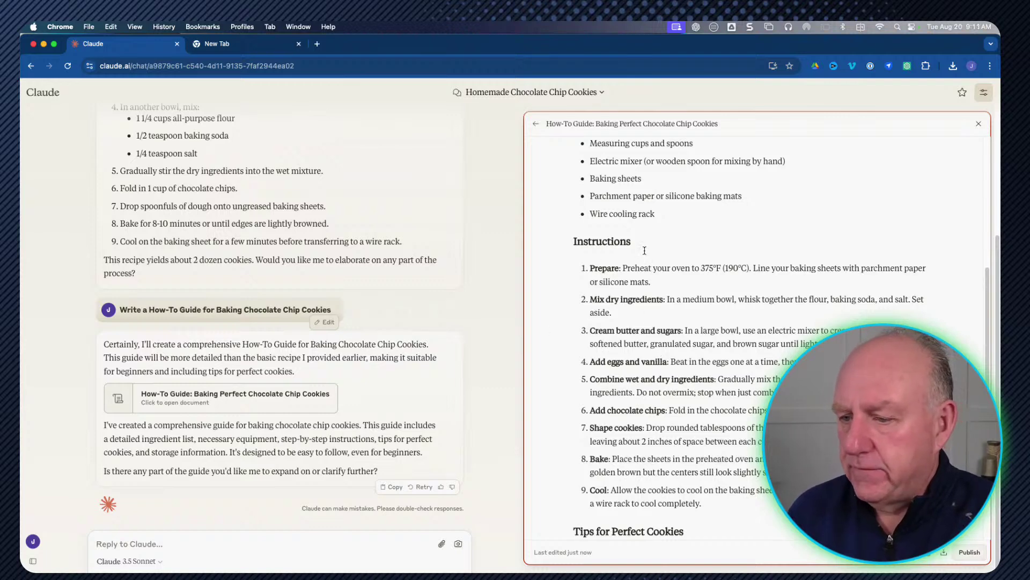
scroll(637, 399, "down", 3)
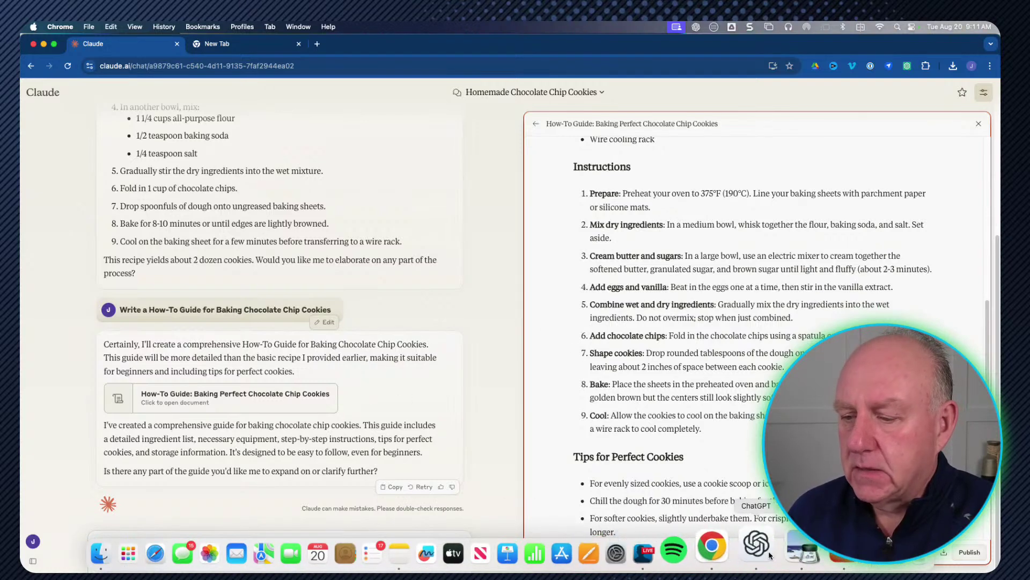
- Switch to ChatGPT and review the step-by-step instructions and ingredients of its how-to guide
left_click(767, 552)
scroll(422, 365, "up", 3)
scroll(422, 365, "up", 6)
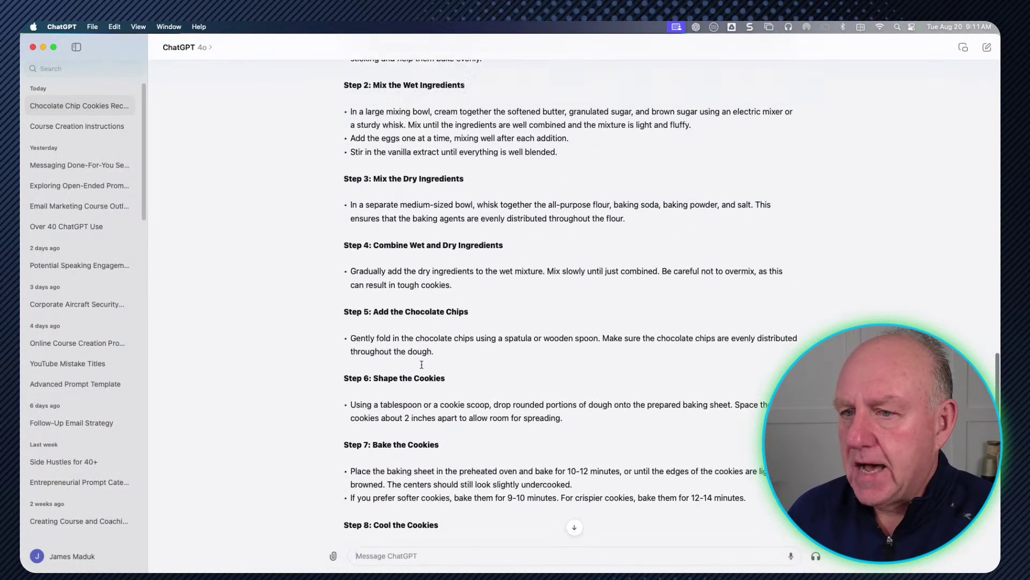
scroll(413, 326, "up", 2)
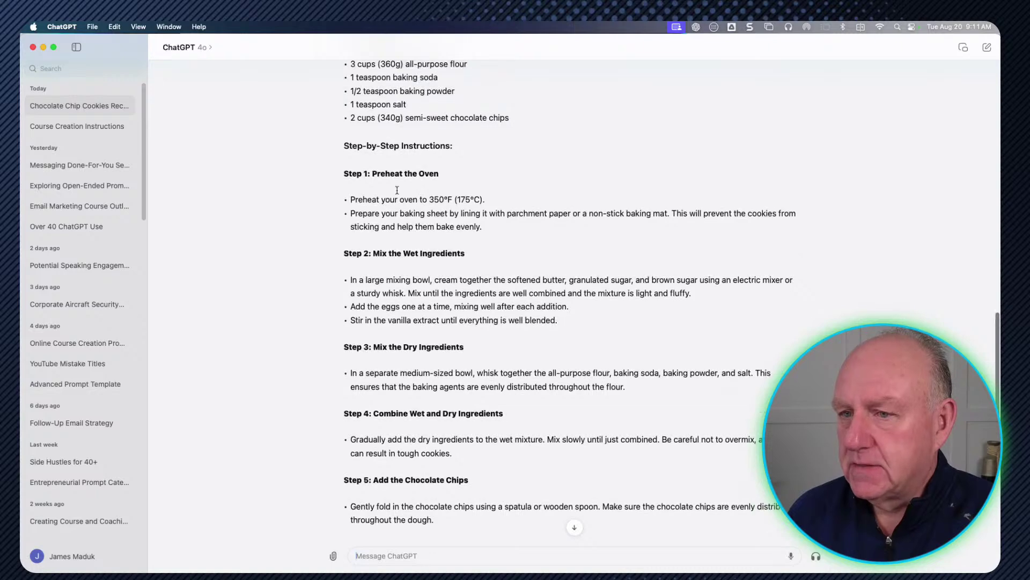
scroll(430, 265, "up", 3)
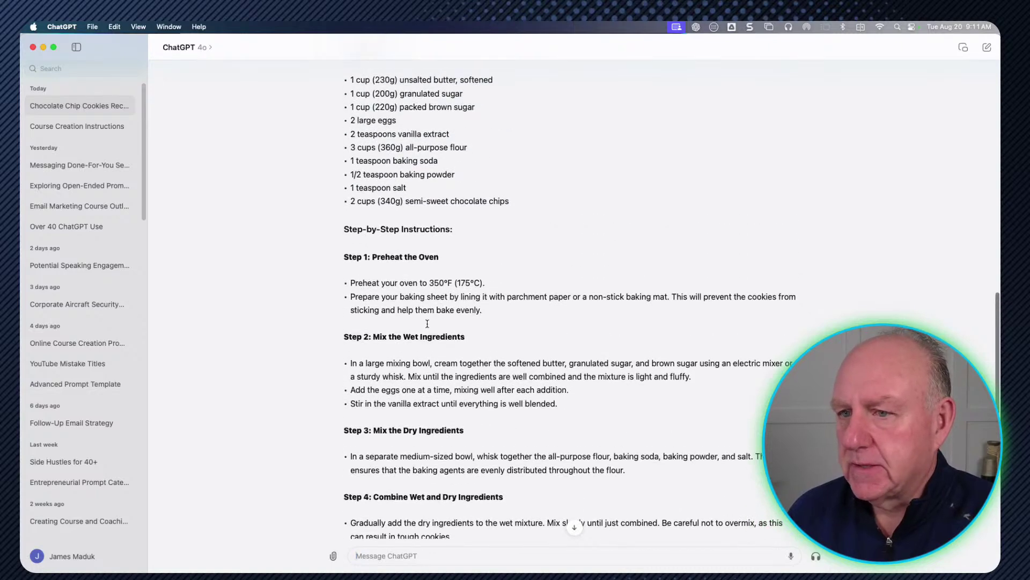
scroll(427, 322, "up", 2)
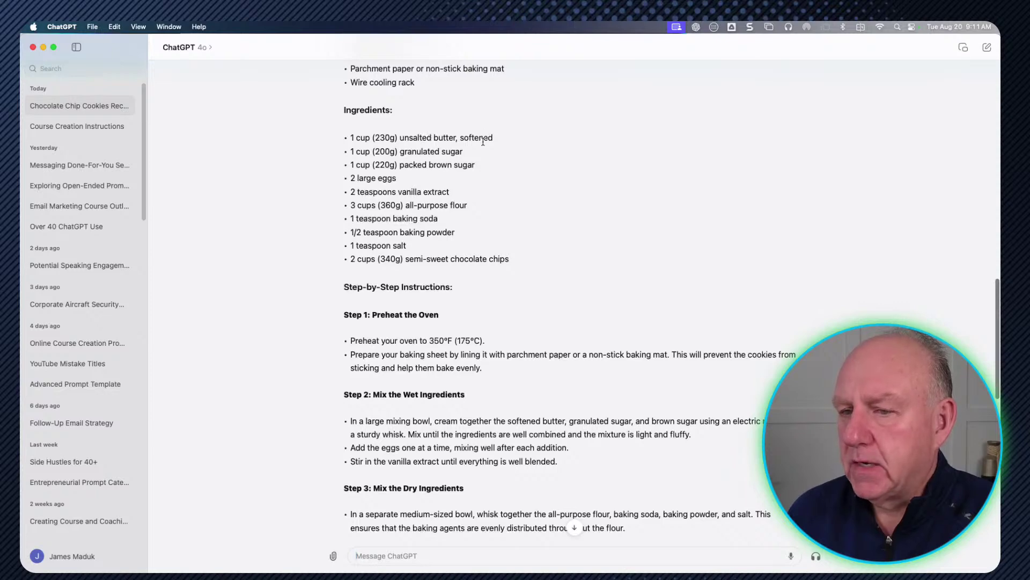
- Lower the ChatGPT window to compare its ingredient list with the one in Claude's guide, and move the window back up
left_click_drag(263, 47, 285, 274)
scroll(755, 194, "up", 10)
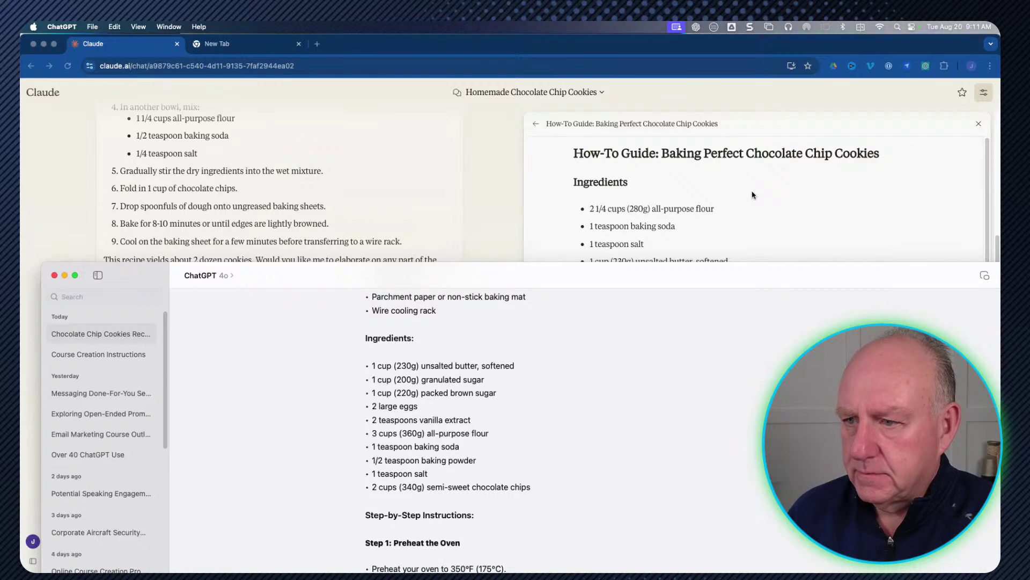
scroll(691, 211, "down", 3)
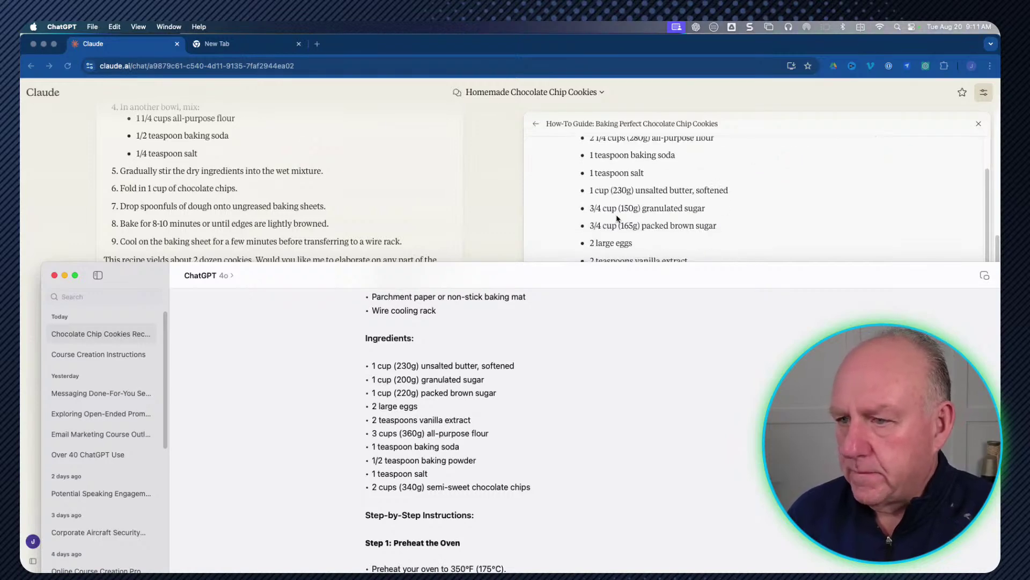
scroll(594, 181, "up", 3)
scroll(594, 182, "up", 1)
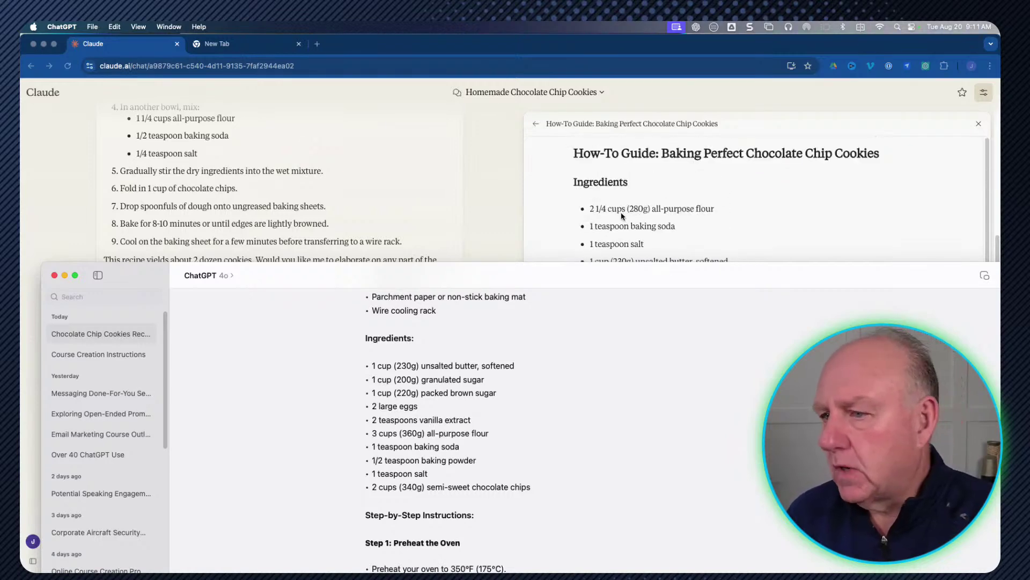
scroll(693, 208, "down", 3)
scroll(762, 228, "down", 3)
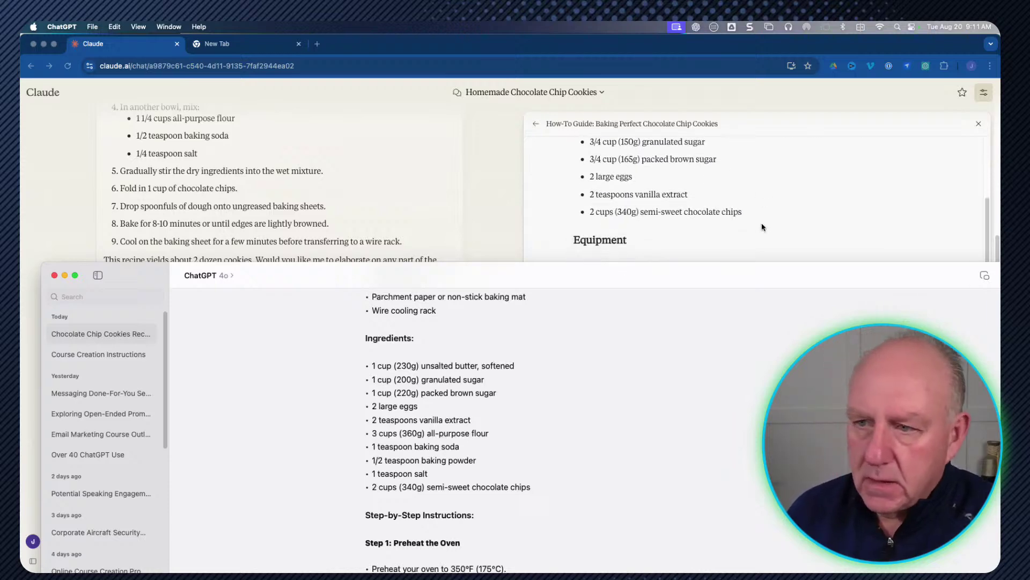
scroll(762, 227, "up", 6)
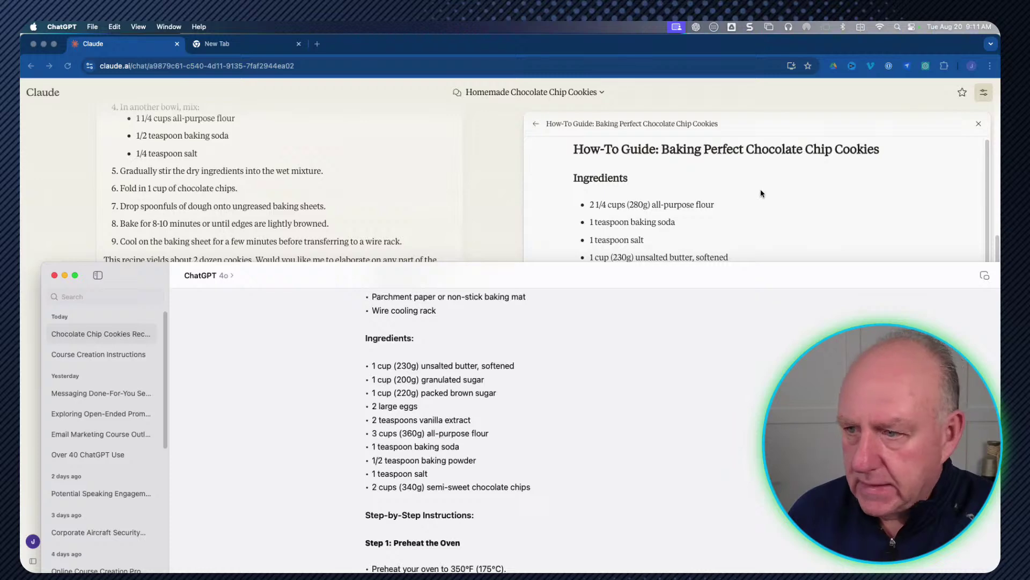
scroll(725, 226, "down", 3)
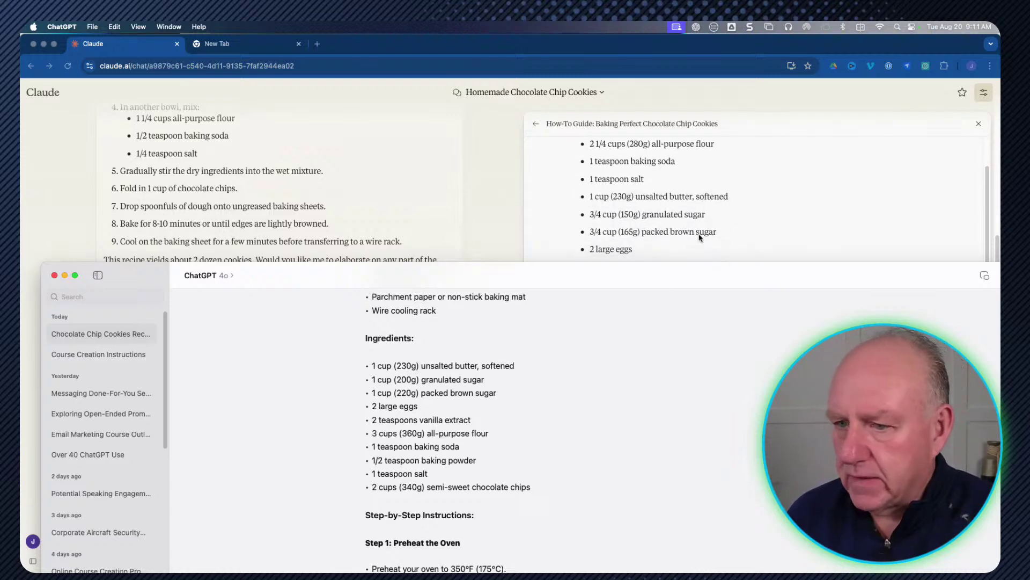
left_click_drag(522, 277, 499, 75)
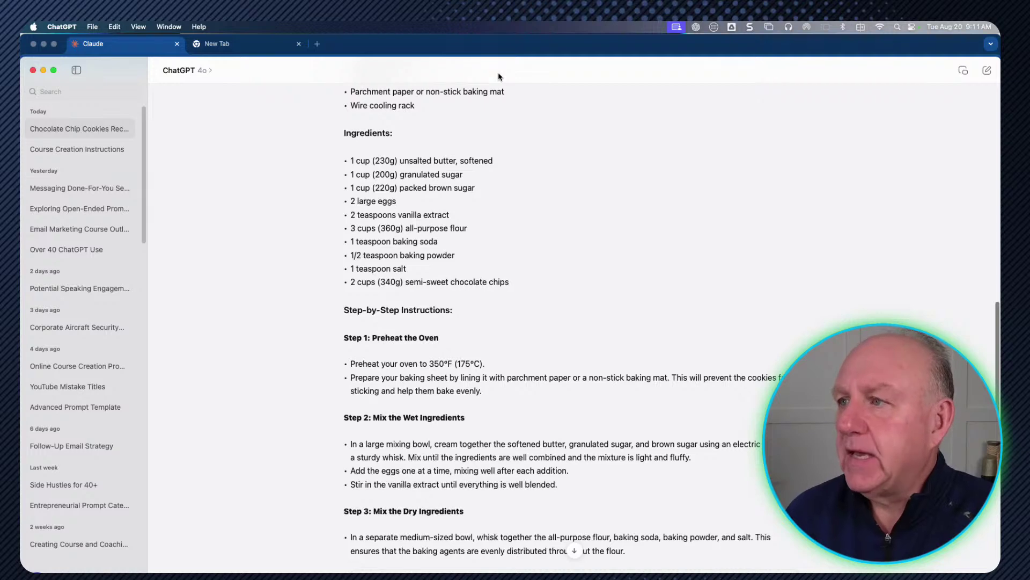
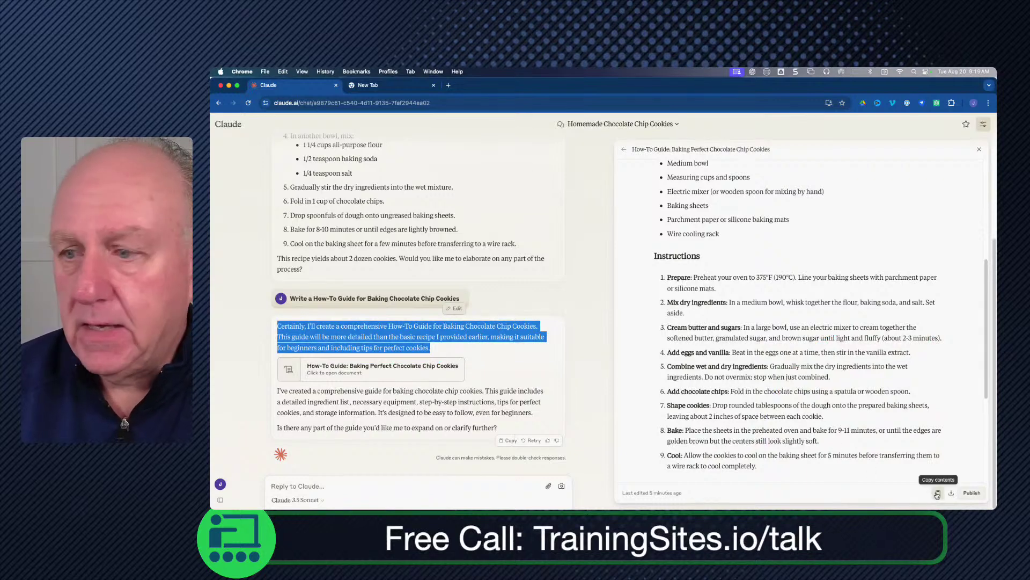
- Copy the contents of Claude's how-to guide document and switch to ChatGPT
left_click(937, 493)
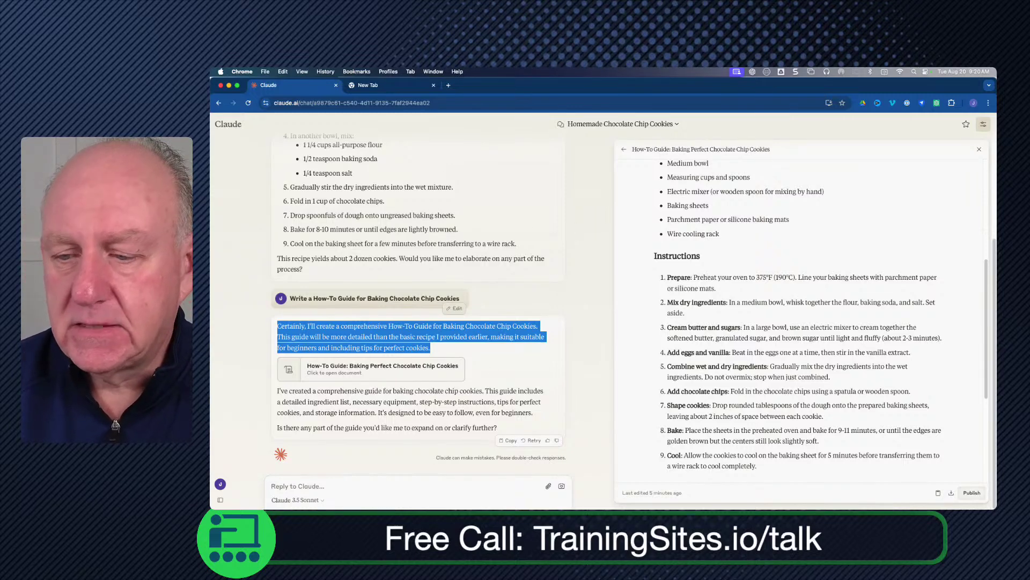
mouse_move(763, 497)
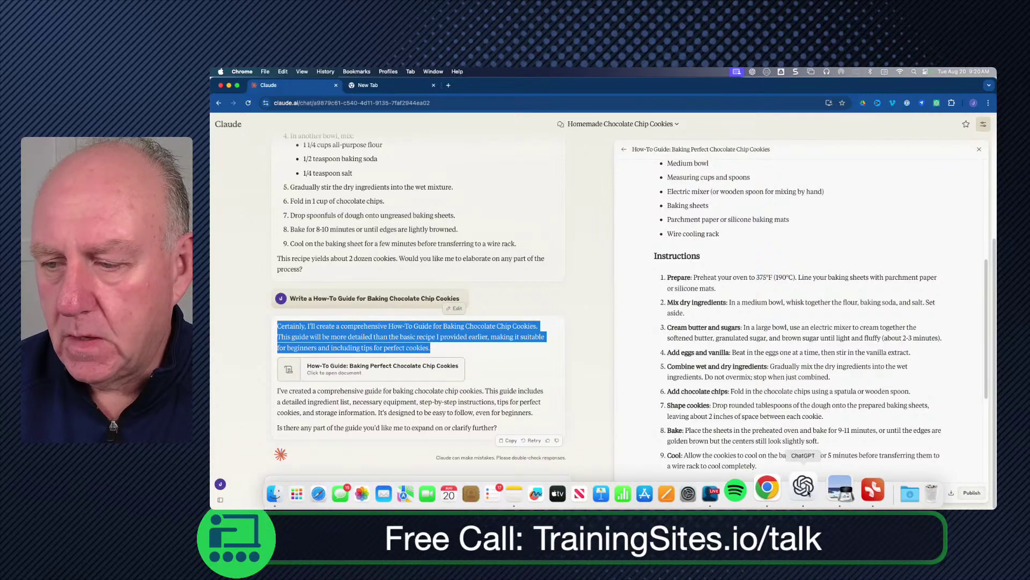
left_click(805, 487)
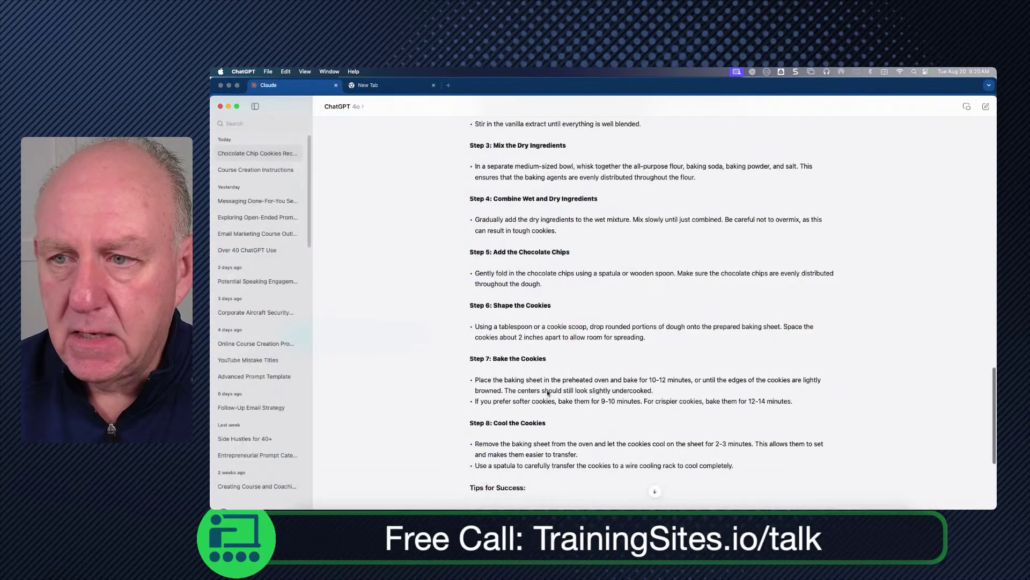
- Compare the simple recipe answer with the how-to guide answer in the chocolate chip cookie conversation
scroll(560, 331, "up", 8)
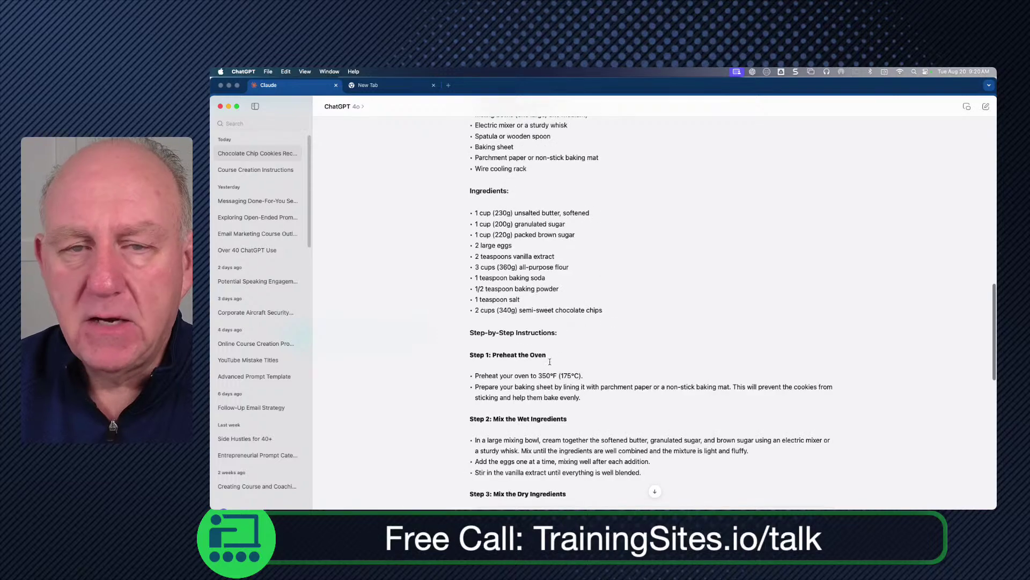
scroll(521, 329, "up", 11)
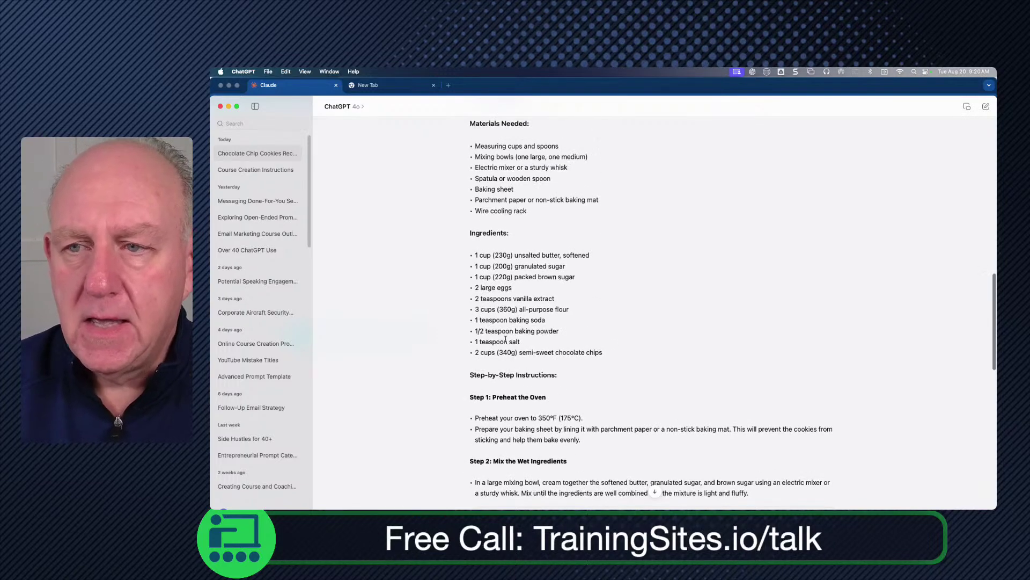
scroll(500, 288, "up", 10)
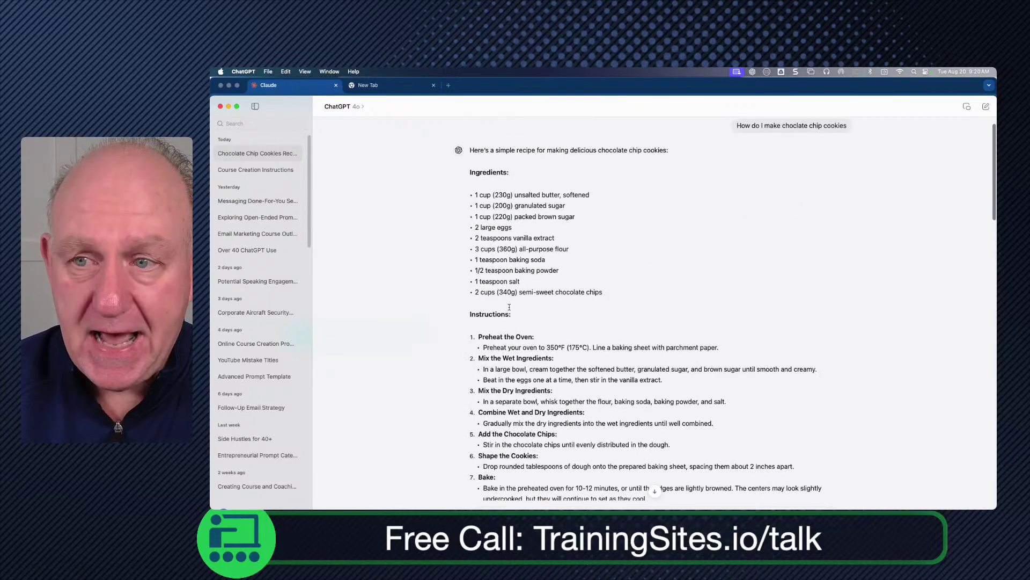
scroll(509, 307, "down", 3)
scroll(510, 307, "down", 6)
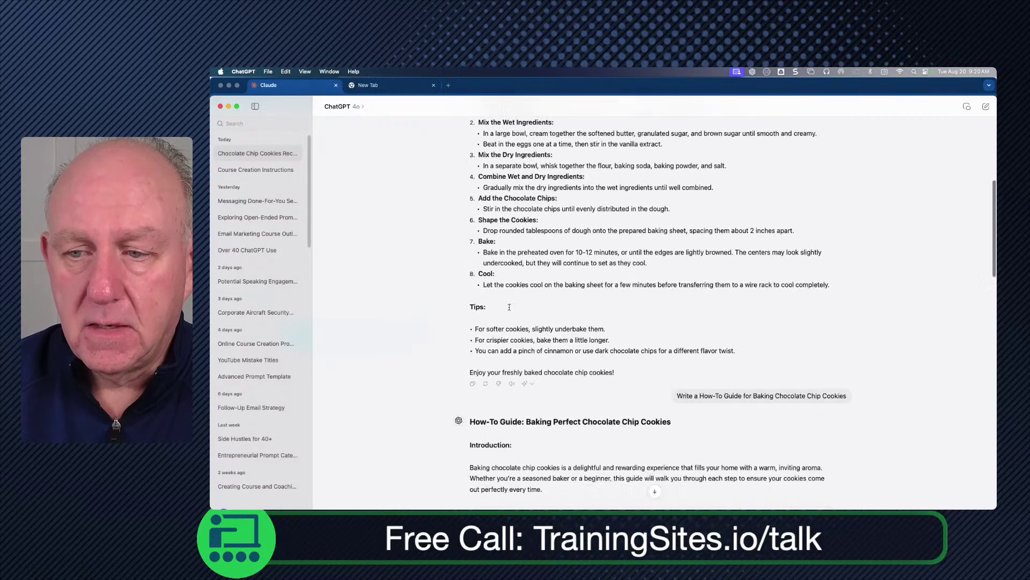
scroll(511, 370, "down", 1)
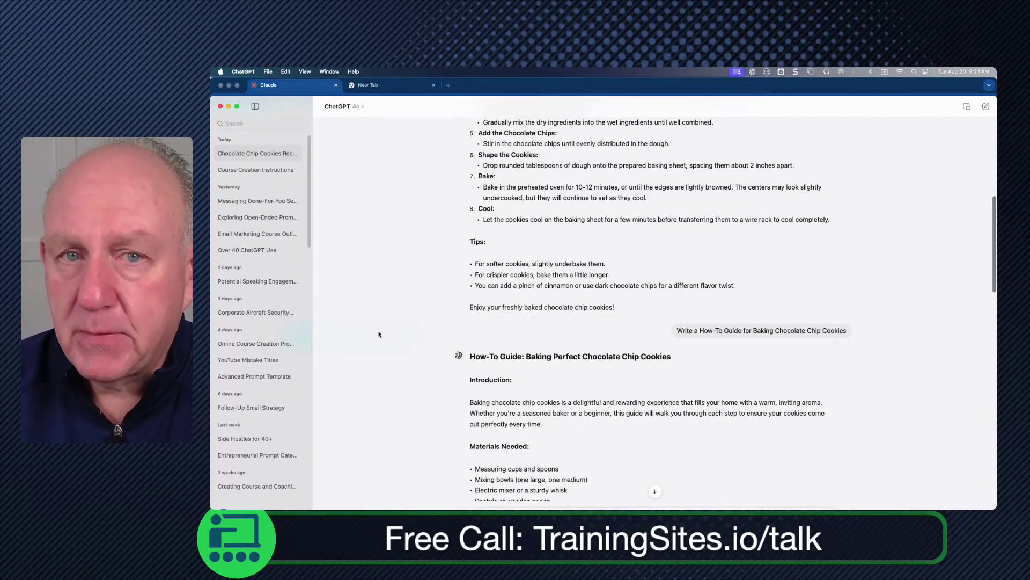
scroll(588, 230, "up", 5)
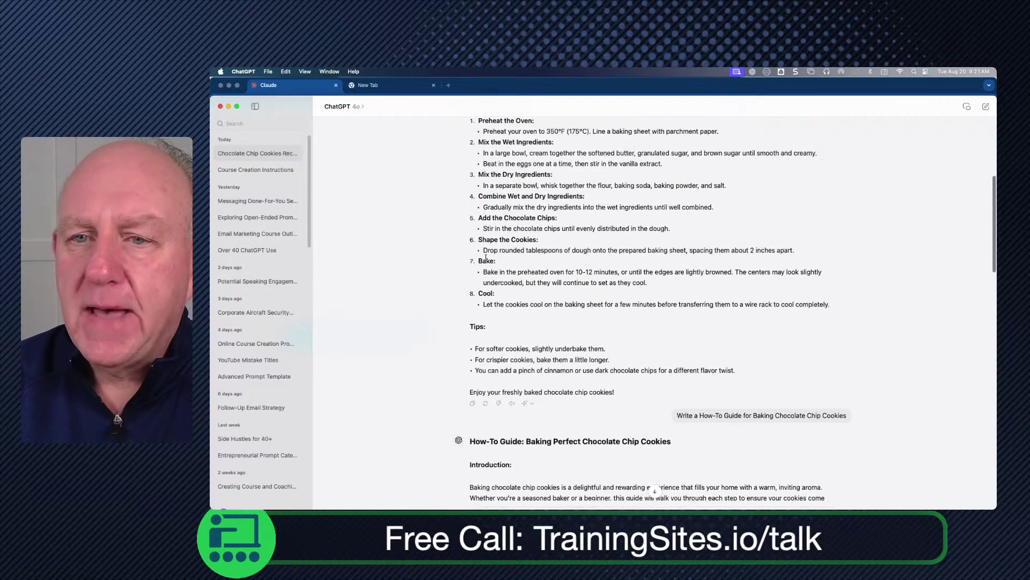
- Switch to Claude in Chrome and start a new chat
left_click(292, 85)
scroll(460, 272, "up", 3)
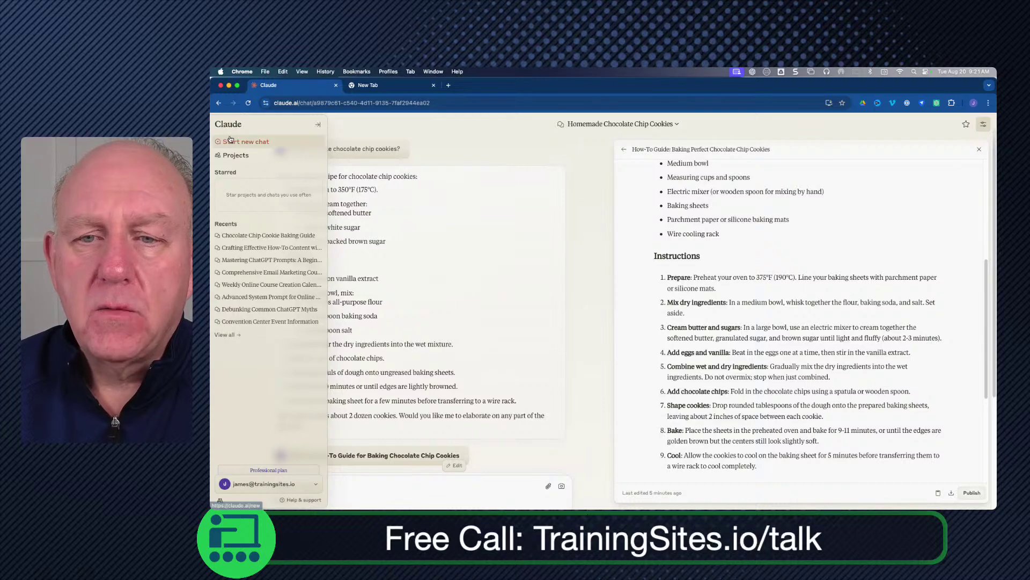
left_click(230, 141)
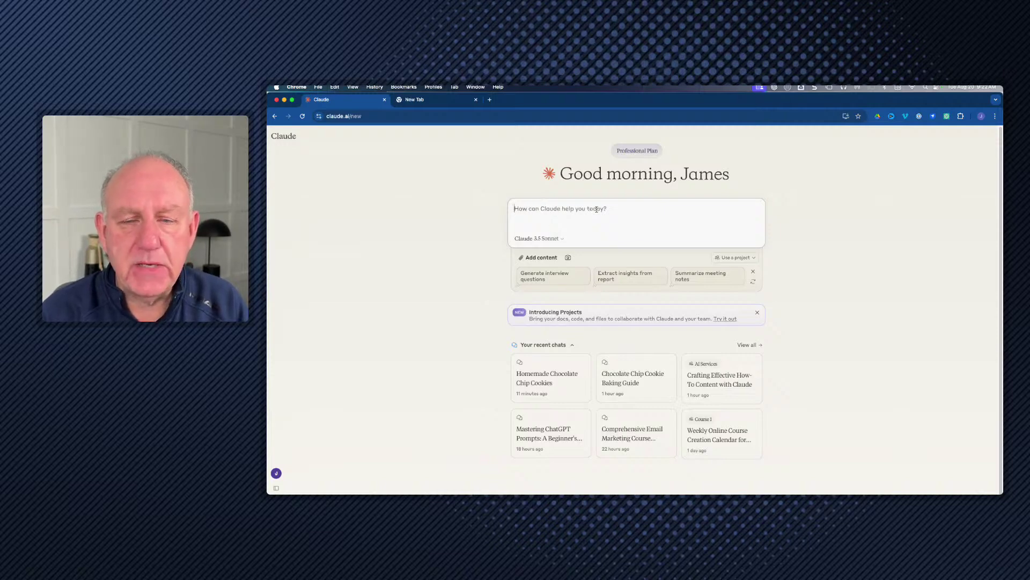
- Check which Claude models are available for the new chat, leaving Claude 3.5 Sonnet selected
left_click(559, 239)
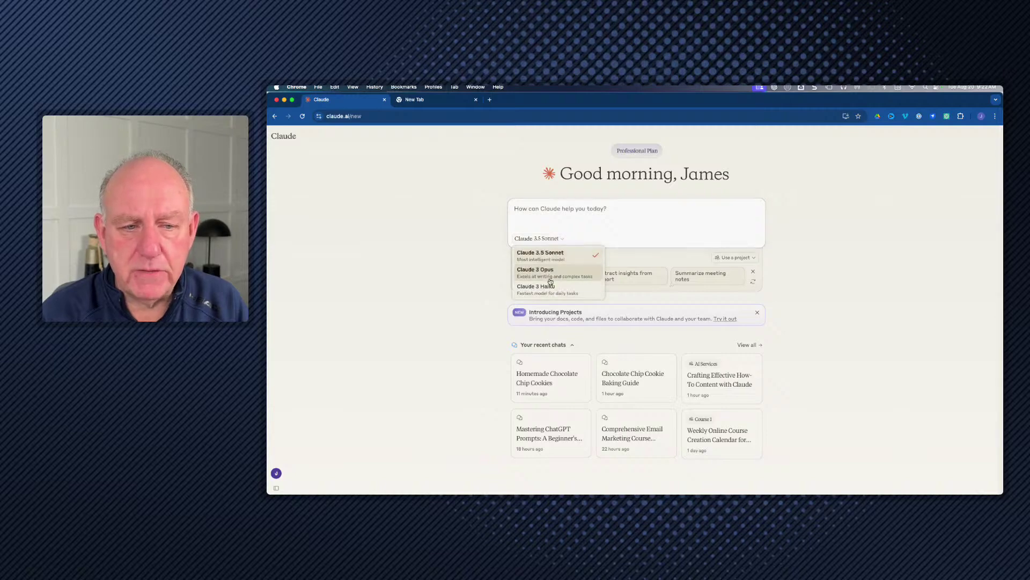
left_click(434, 234)
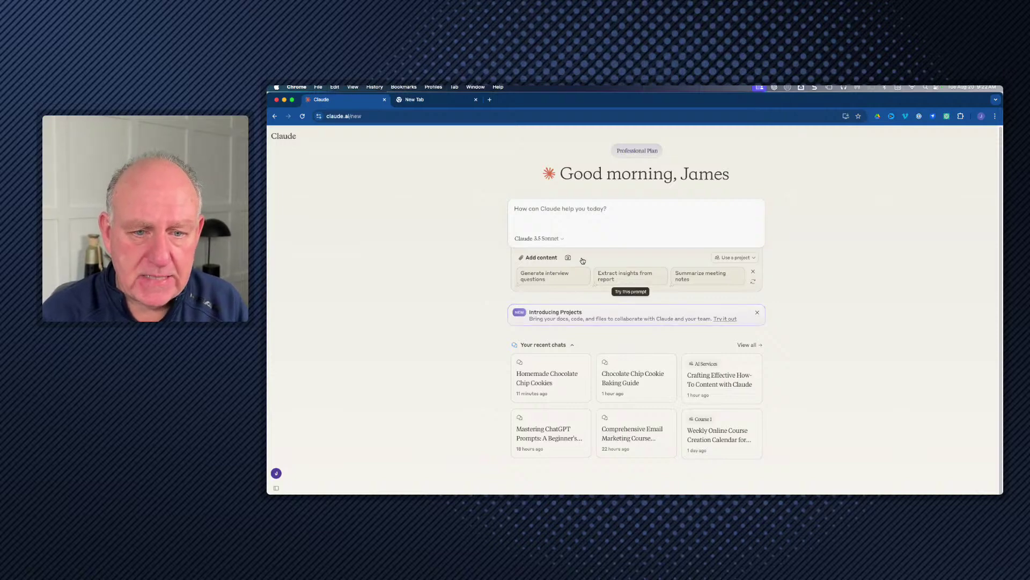
- Look through the account options and choose Feature Preview
mouse_move(276, 472)
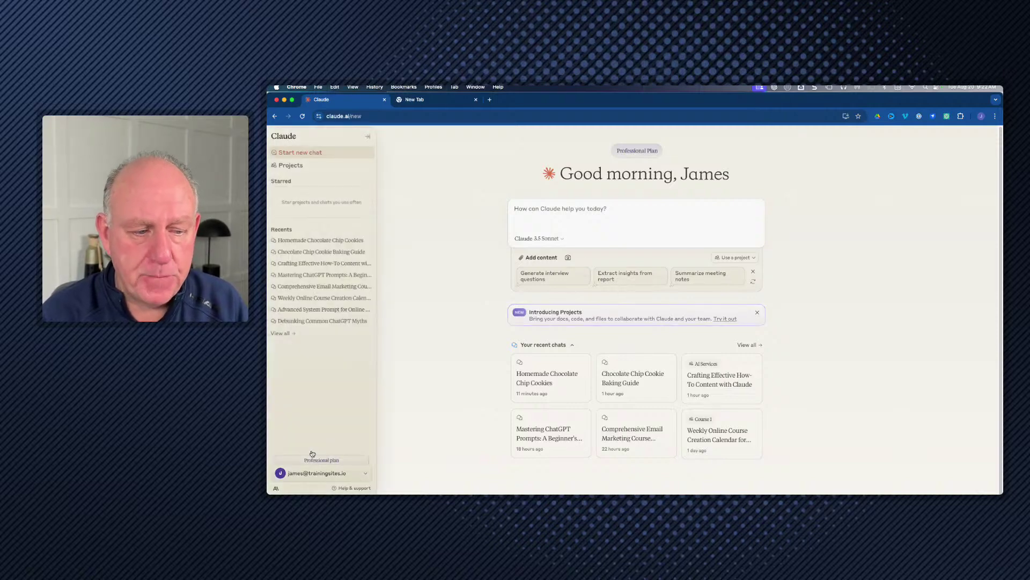
left_click(366, 473)
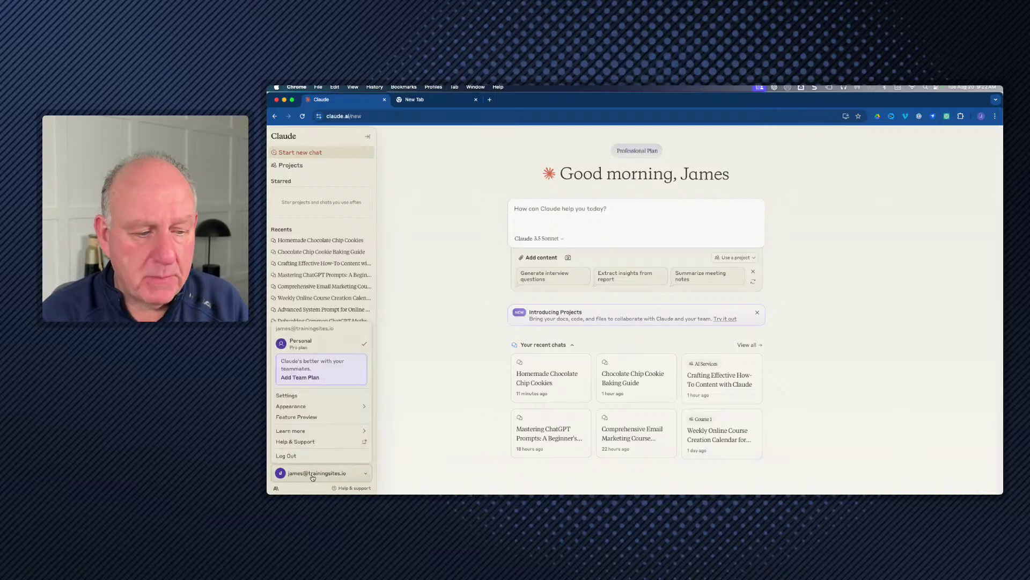
left_click(366, 475)
left_click(366, 475)
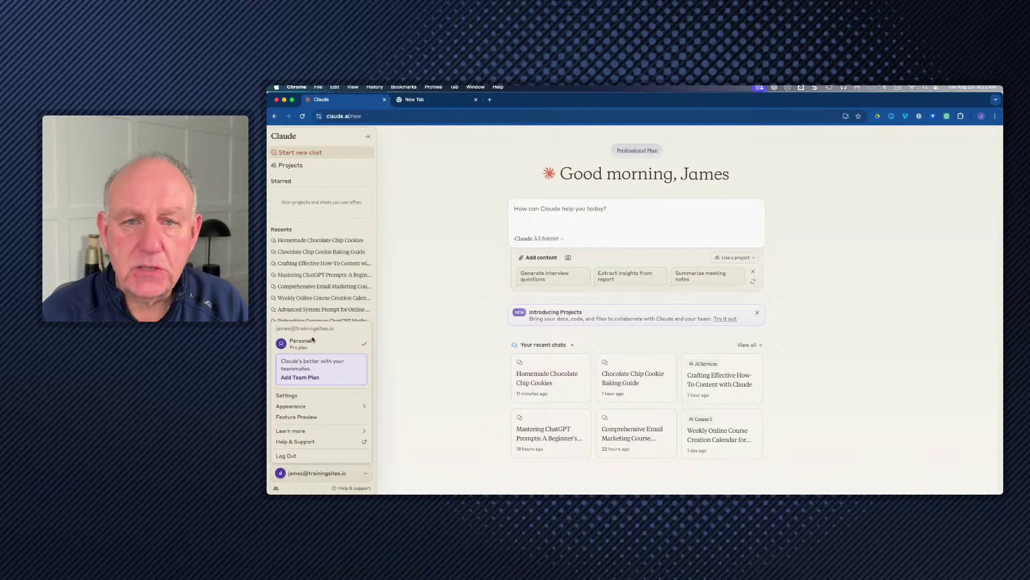
left_click(309, 418)
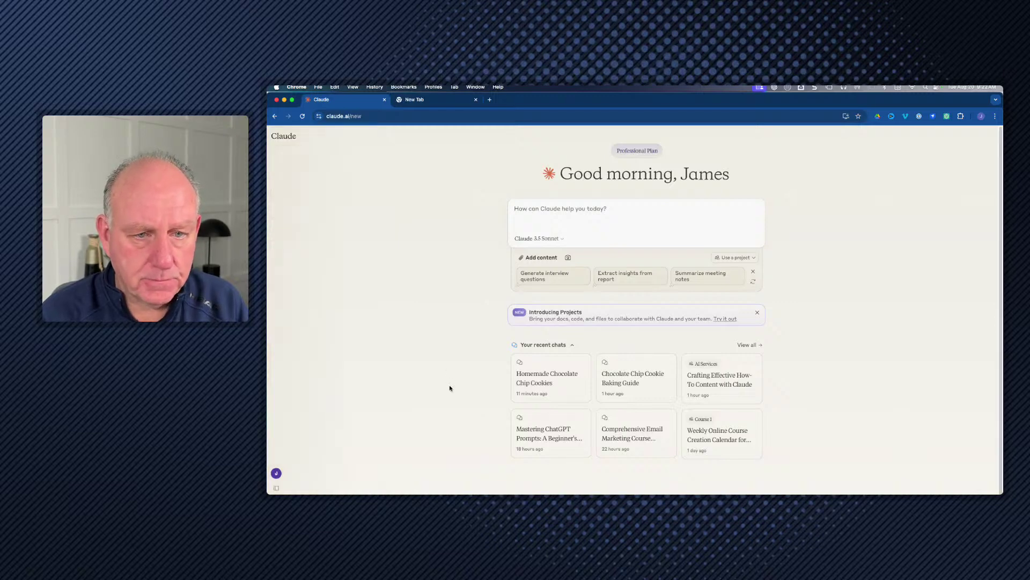
- Open the account's profile settings
mouse_move(318, 395)
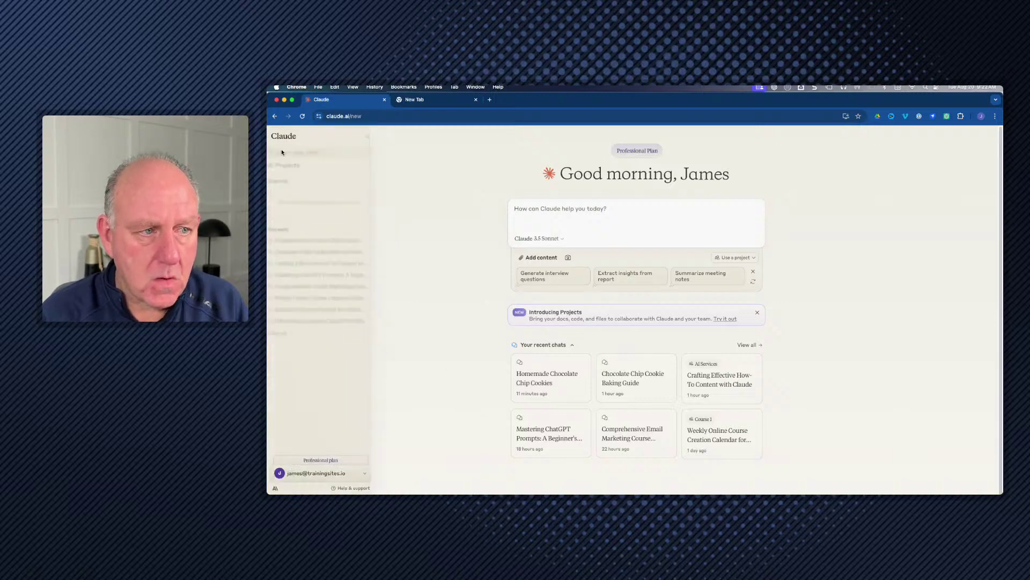
left_click(365, 476)
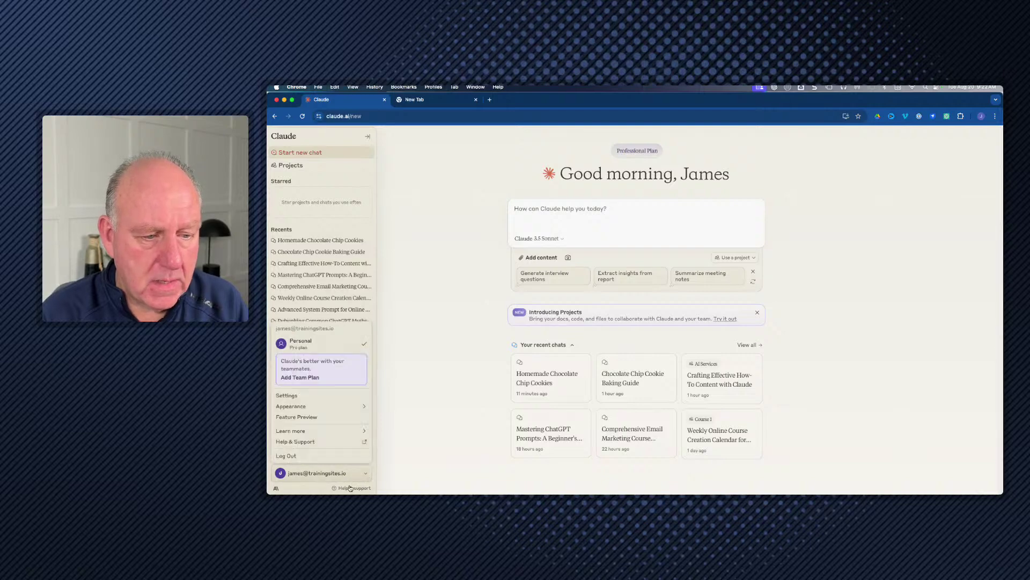
left_click(301, 396)
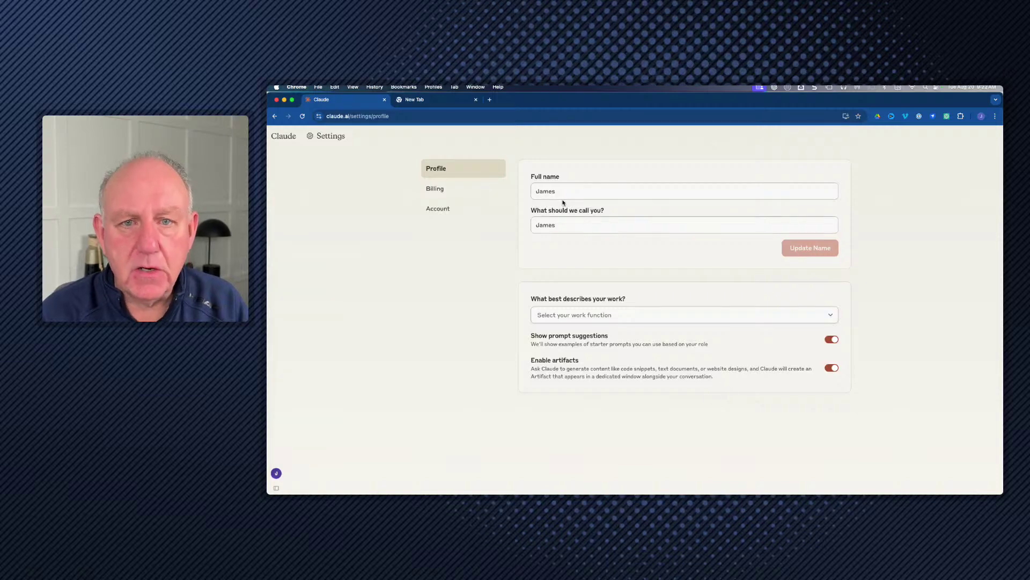
- Leave the profile settings and return to Claude's new-chat page
left_click(573, 226)
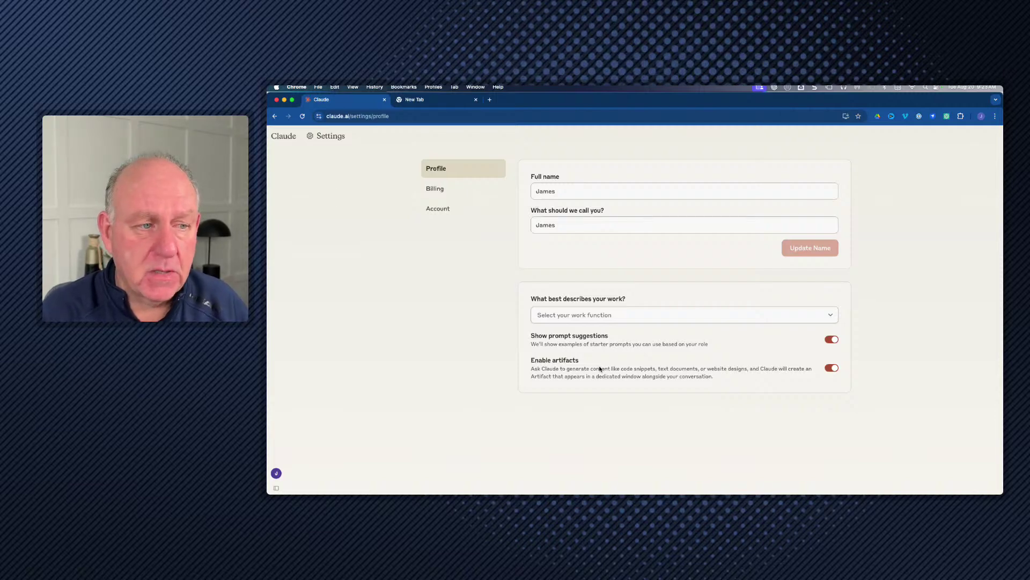
mouse_move(283, 489)
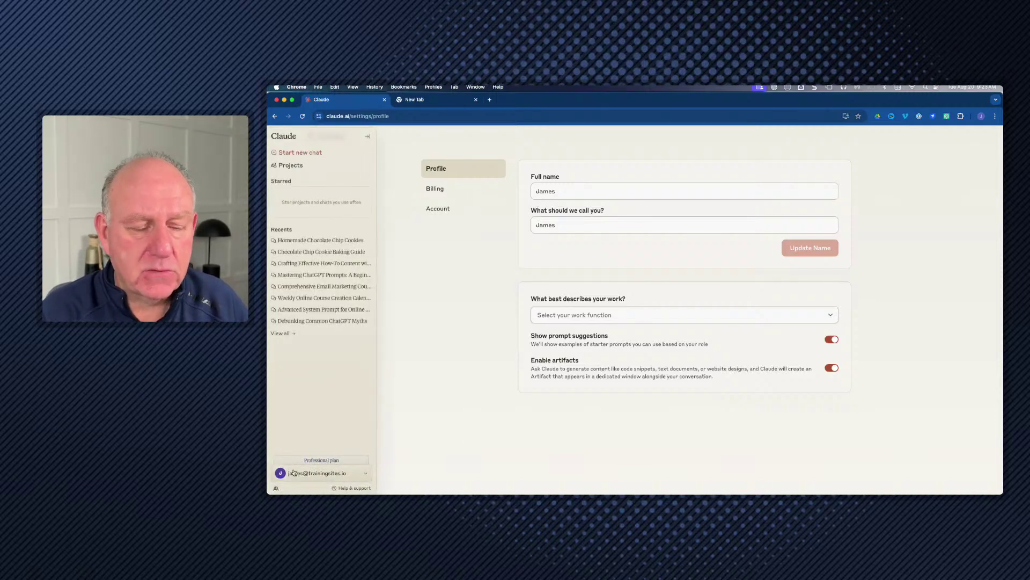
left_click(286, 138)
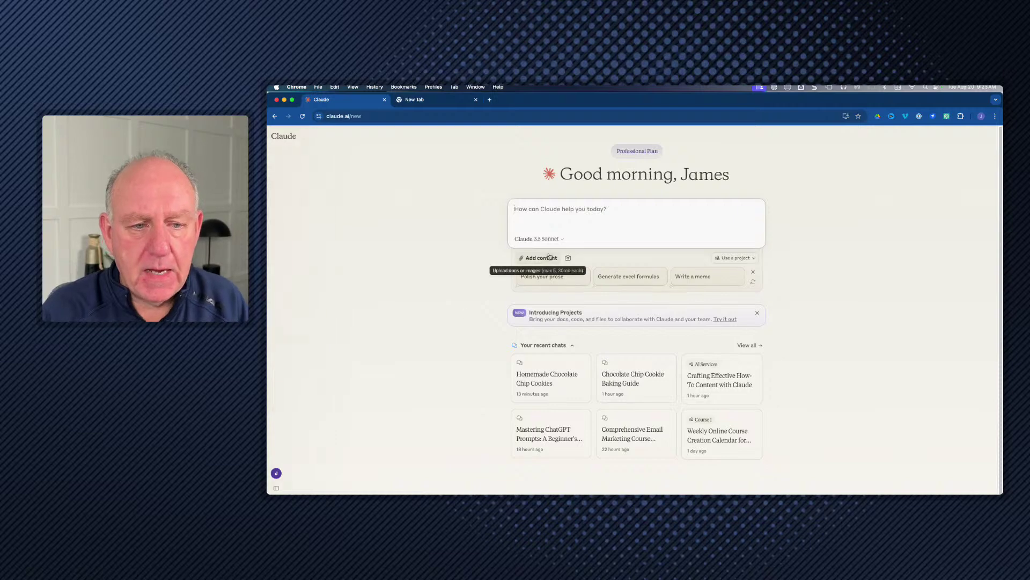
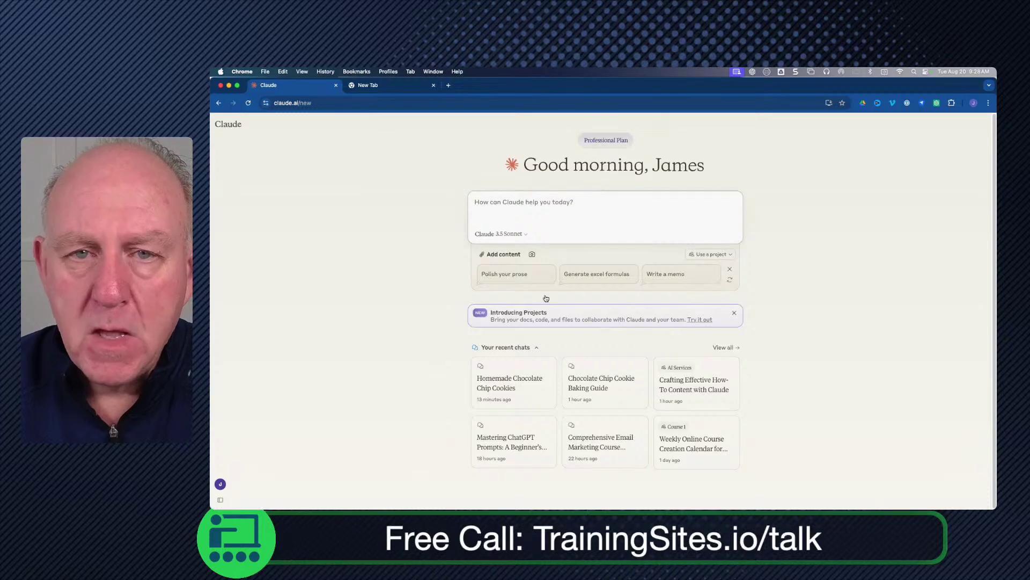
- Open the projects list and view the personal project creation form, cancelling it without creating a project
mouse_move(228, 125)
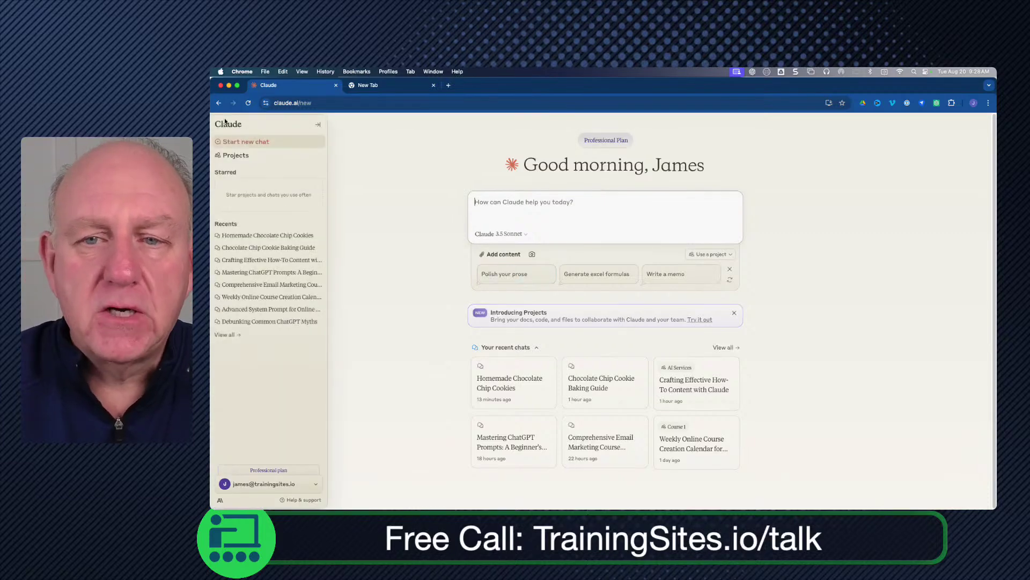
left_click(235, 156)
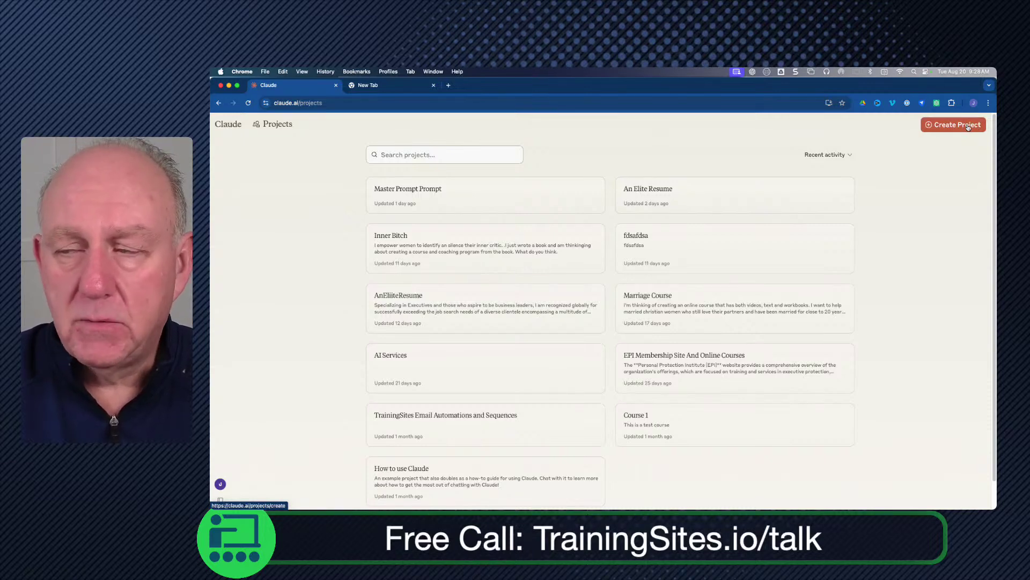
left_click(968, 127)
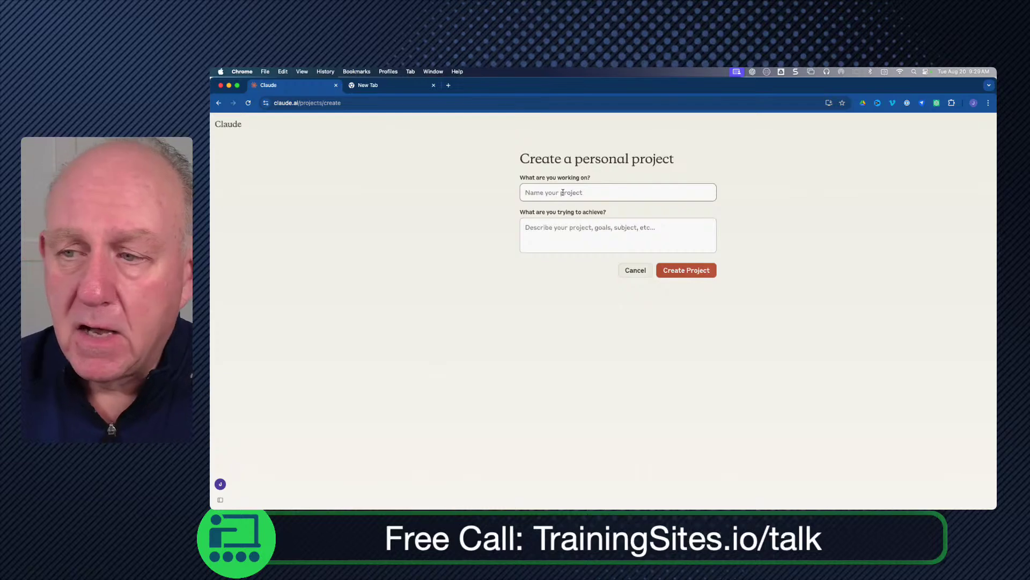
left_click(638, 274)
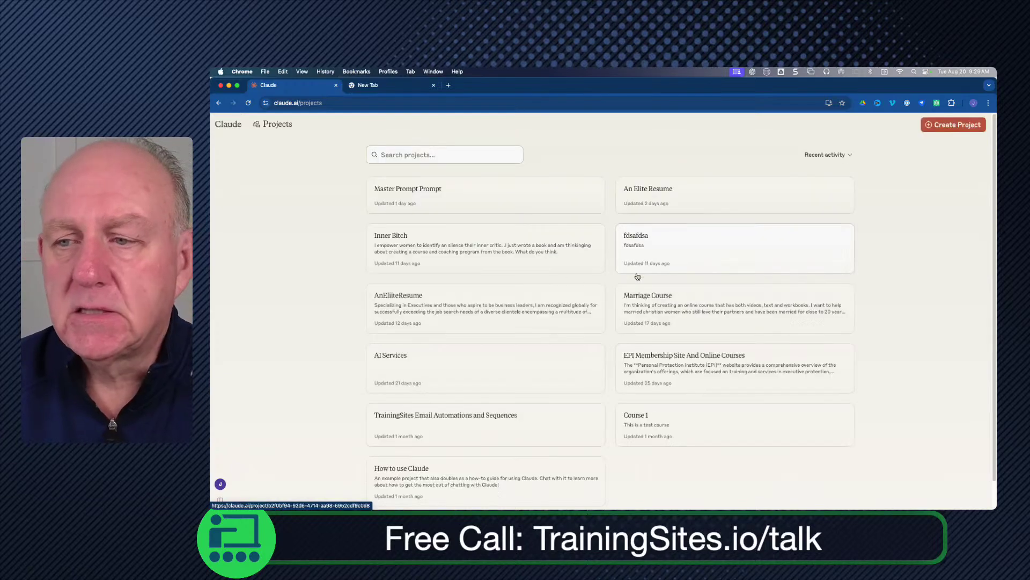
- Open Course 1's "Weekly Online Course Creation Calendar for Paid Members" chat and examine its beginner-friendly Bi-Weekly Event Calendar document
left_click(645, 423)
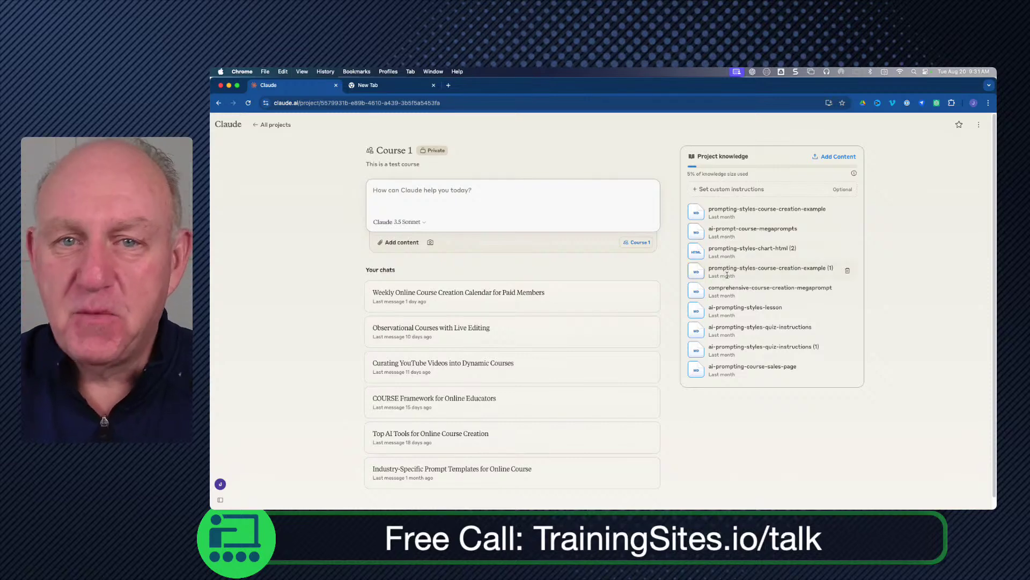
left_click(475, 298)
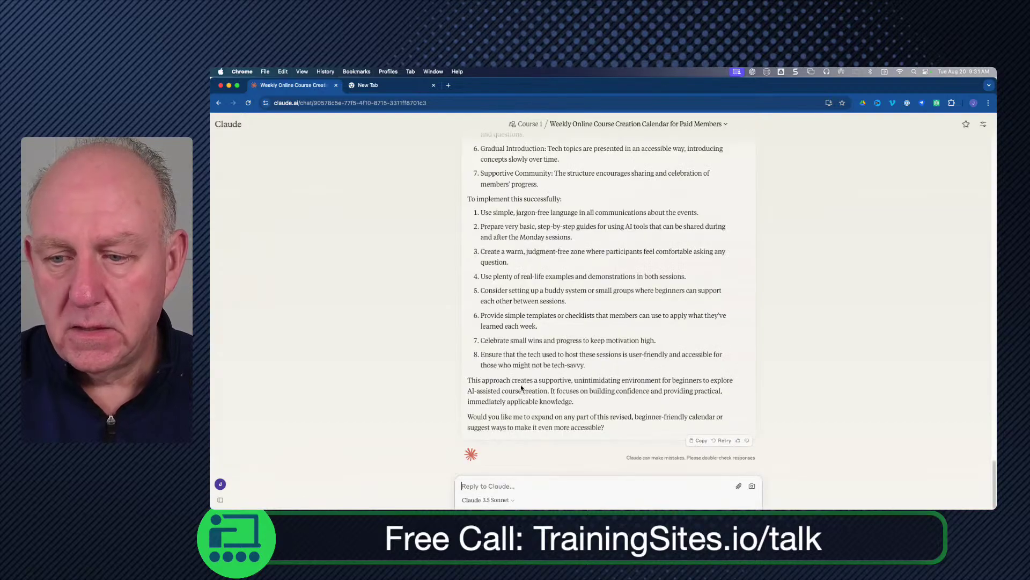
scroll(525, 370, "up", 10)
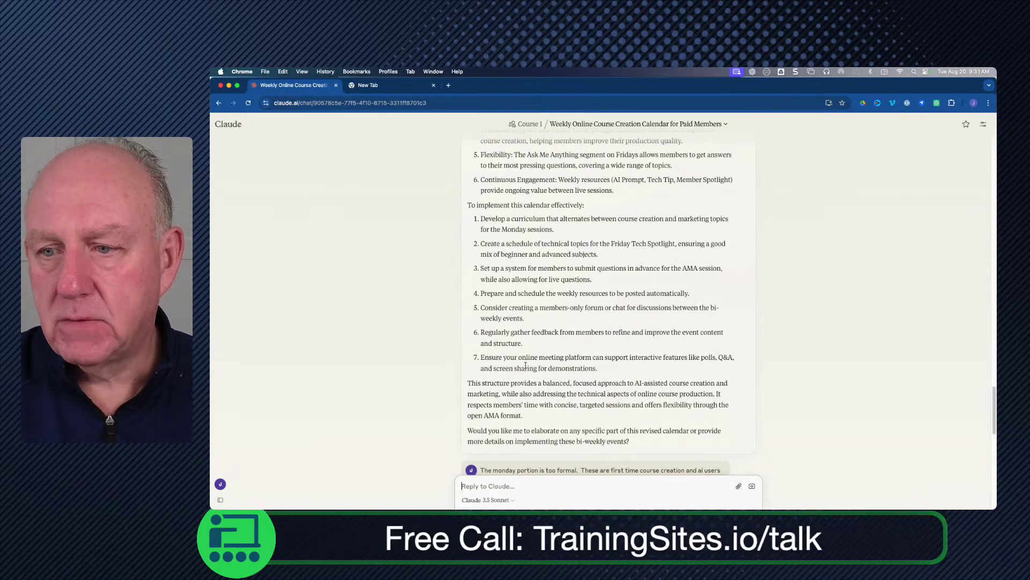
scroll(525, 366, "down", 2)
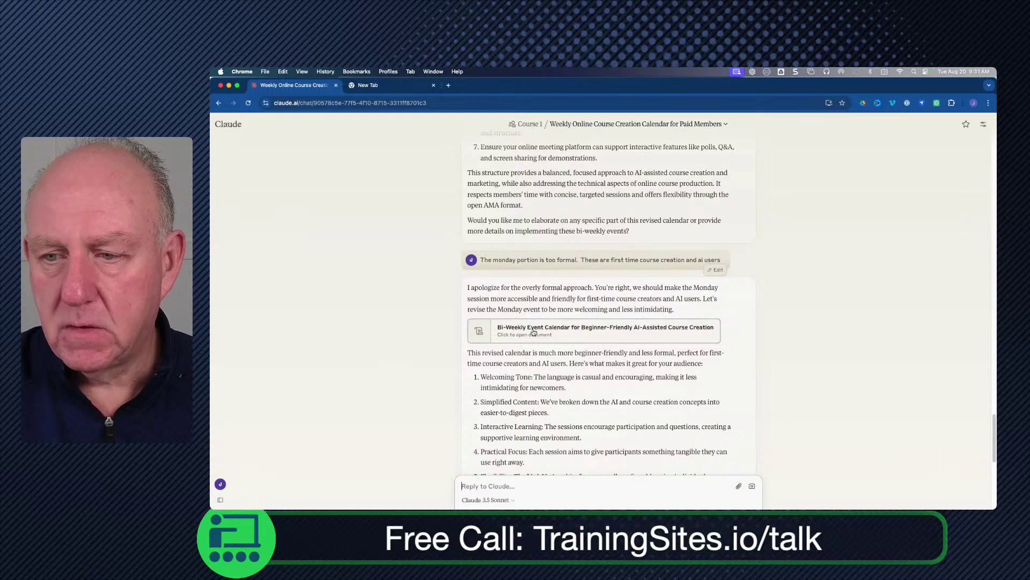
left_click(534, 332)
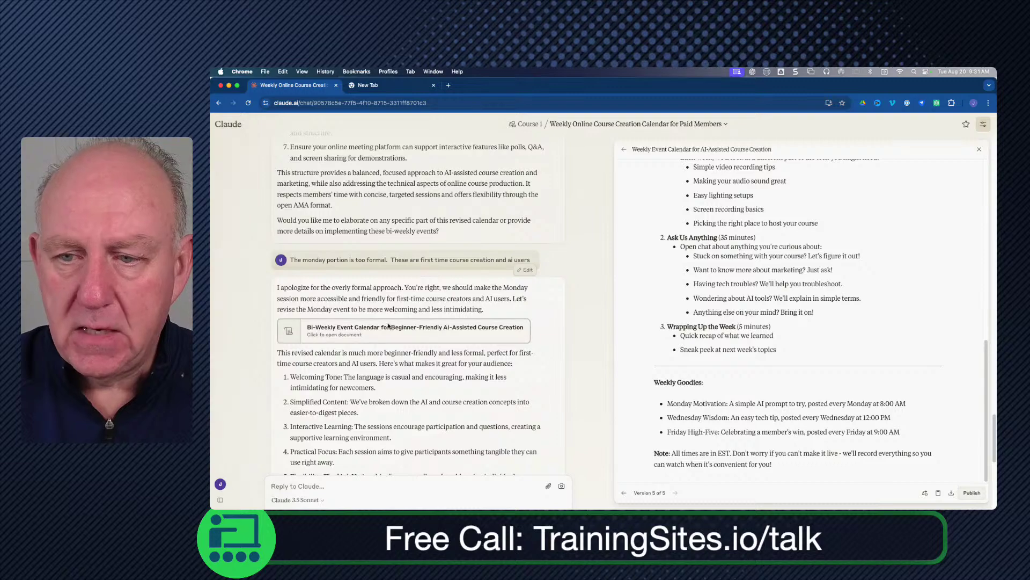
scroll(361, 389, "down", 3)
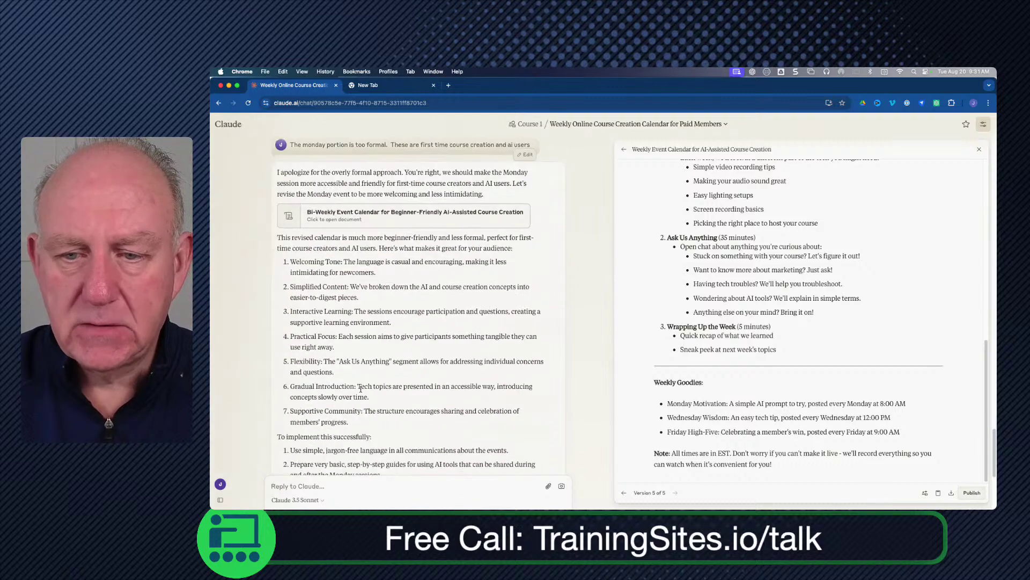
scroll(343, 384, "up", 5)
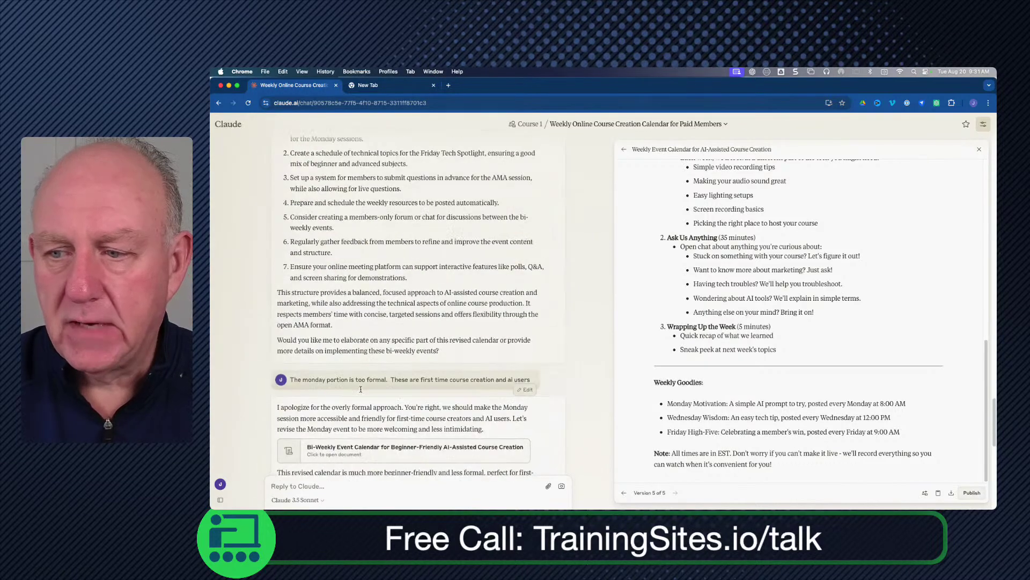
mouse_move(223, 159)
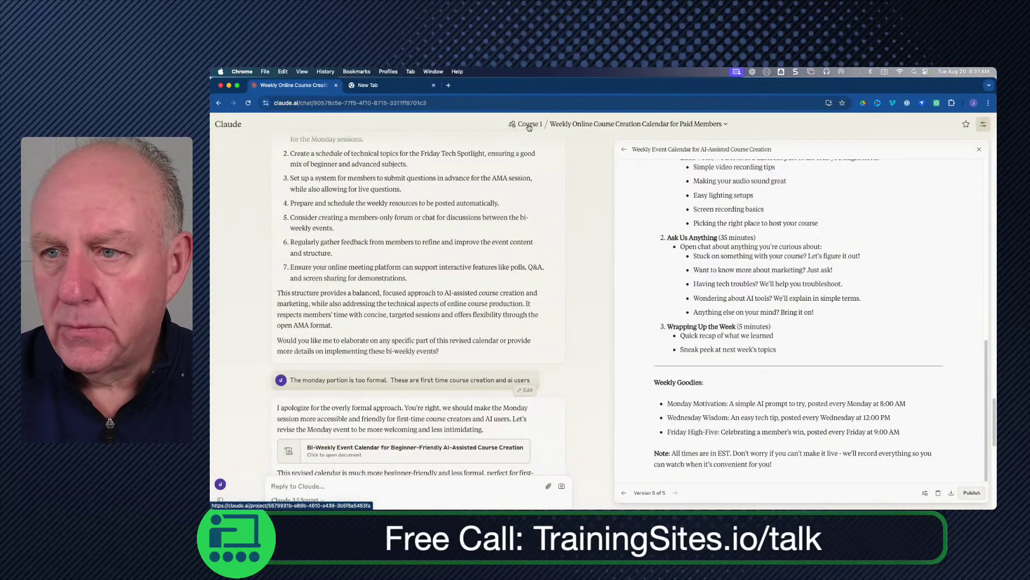
- Return to the Course 1 project and open its custom instructions
left_click(529, 124)
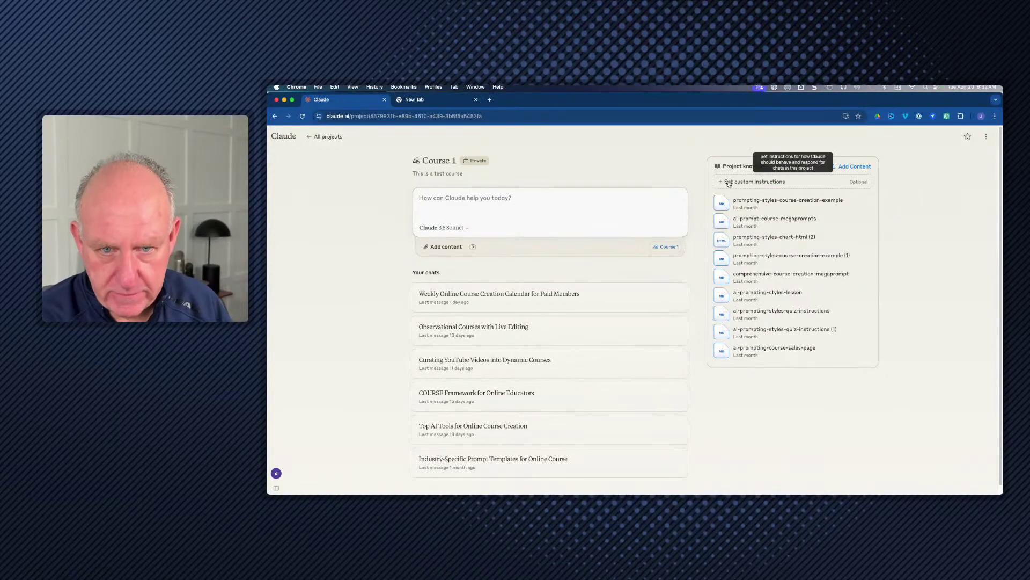
left_click(731, 183)
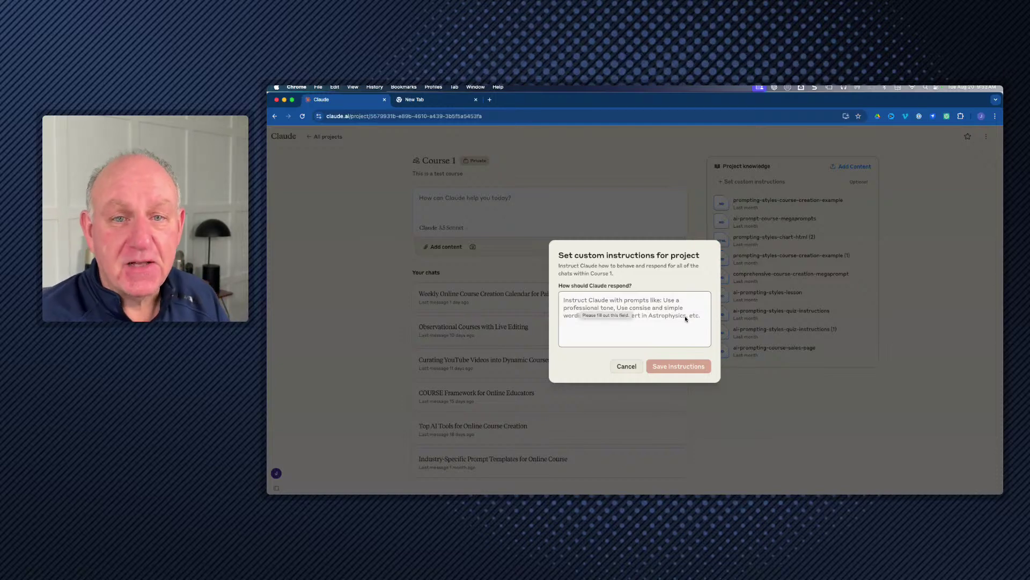
- Switch to ChatGPT and find the how-to content comparison of ChatGPT and Claude in the Course Creation Instructions chat
mouse_move(786, 486)
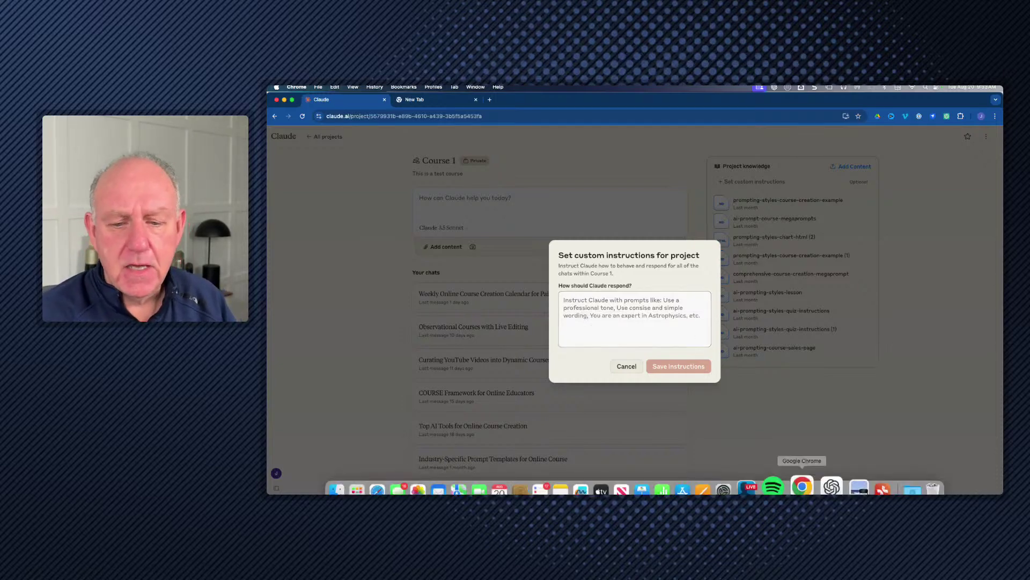
left_click(824, 486)
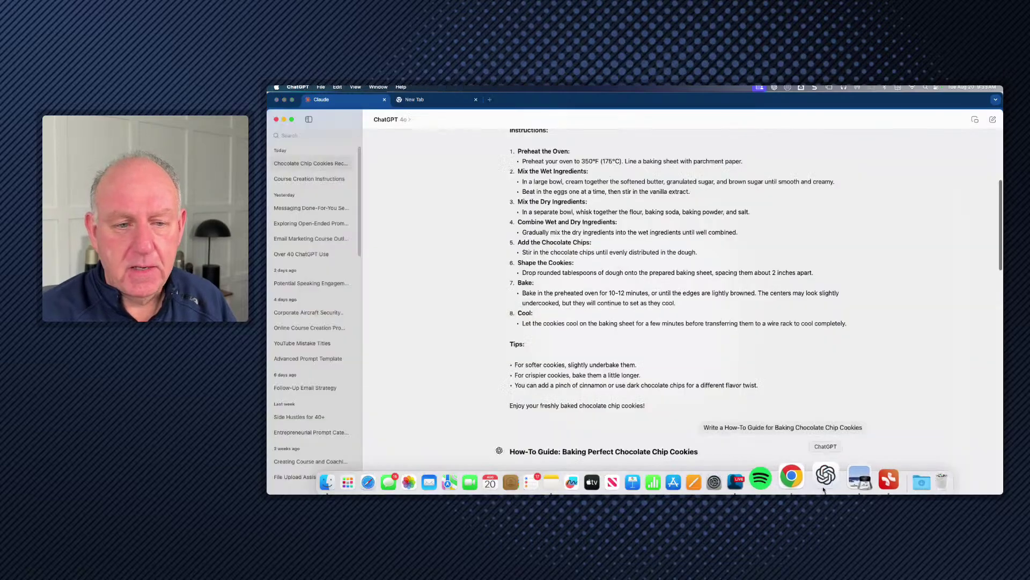
left_click(315, 180)
scroll(571, 294, "up", 10)
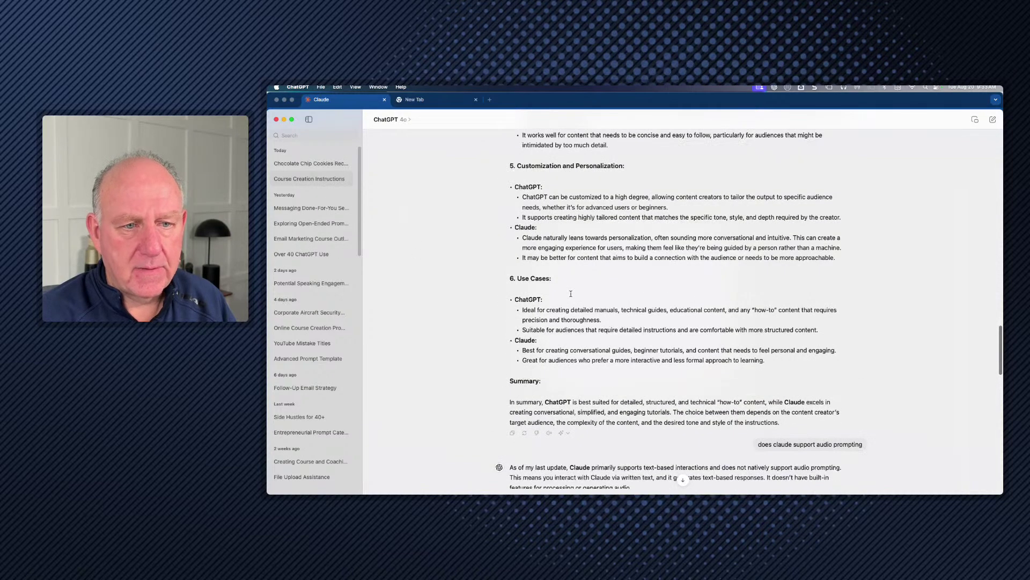
scroll(572, 293, "up", 10)
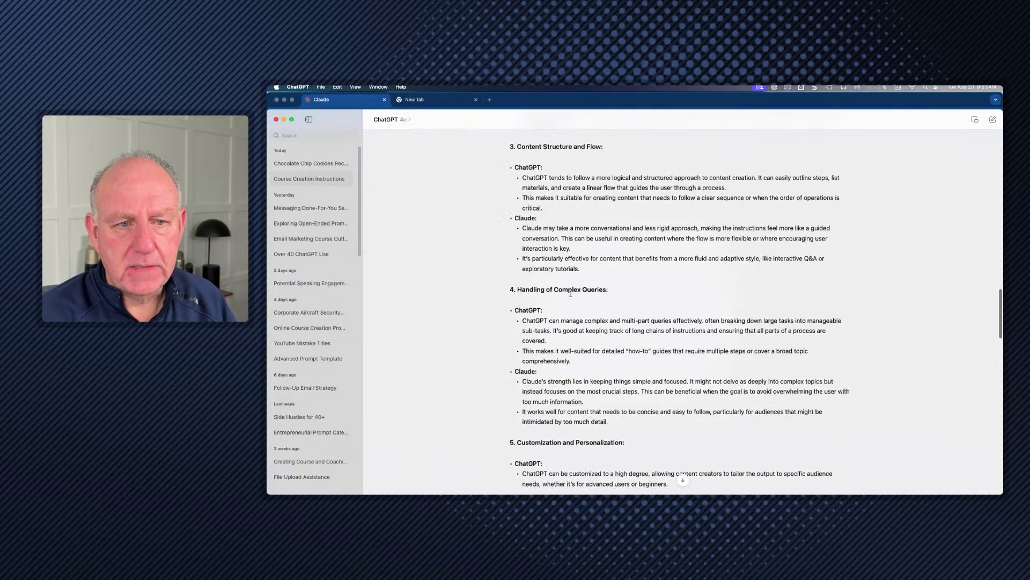
scroll(571, 293, "up", 4)
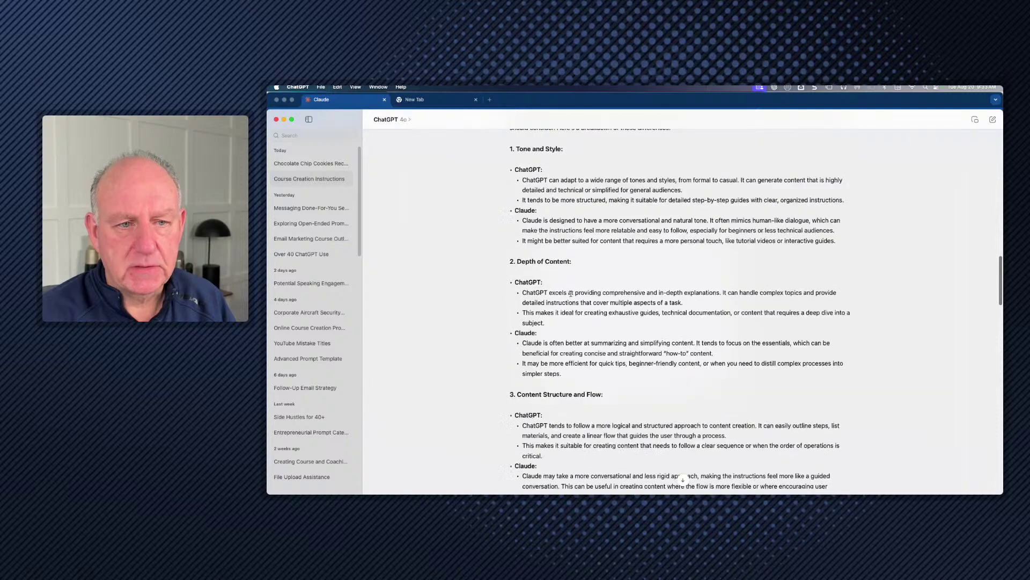
scroll(571, 294, "down", 1)
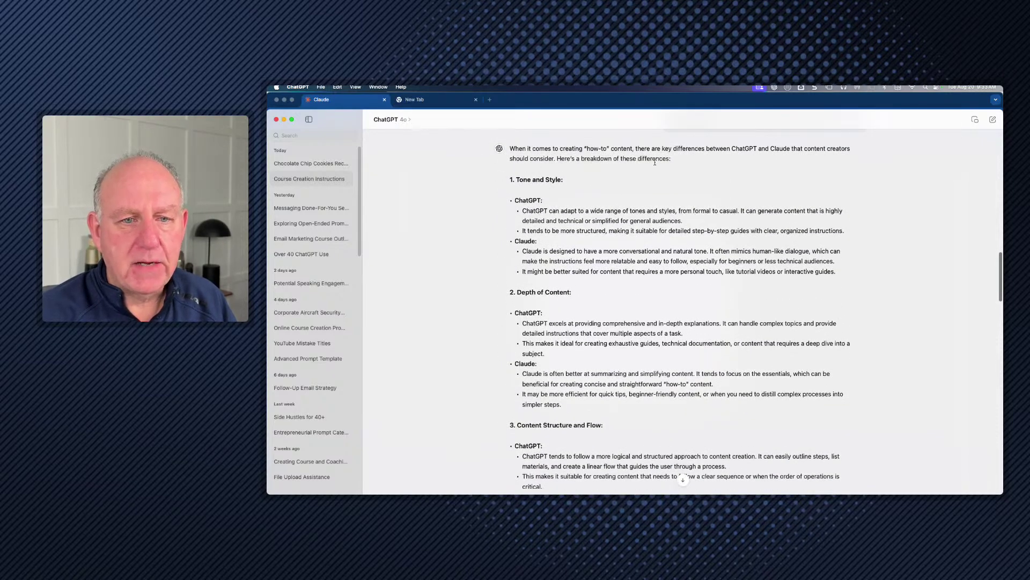
- Highlight the comparison from Tone and Style into Depth of Content and read on through its following sections
triple_click(552, 184)
left_click(616, 199)
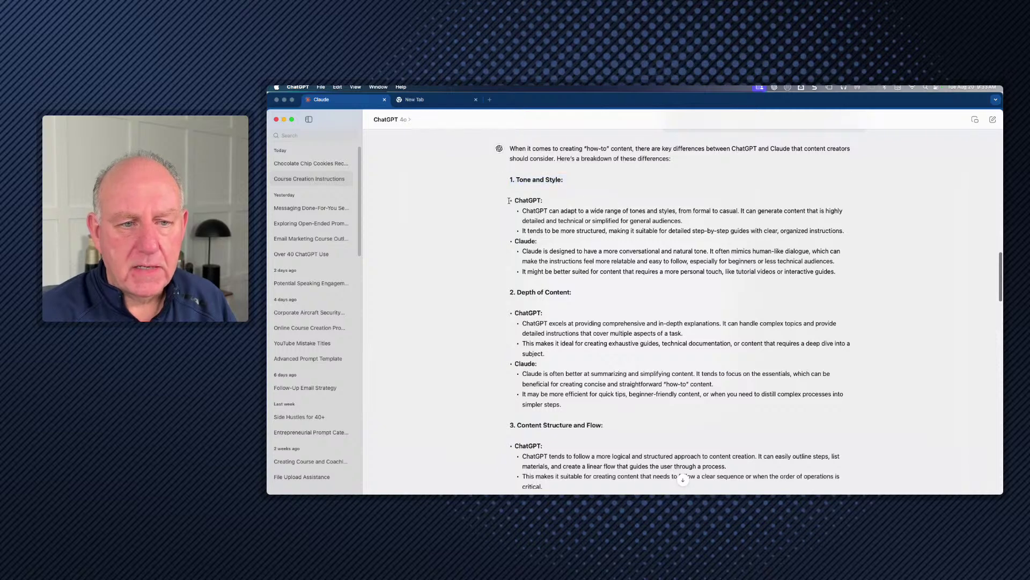
left_click_drag(512, 181, 642, 371)
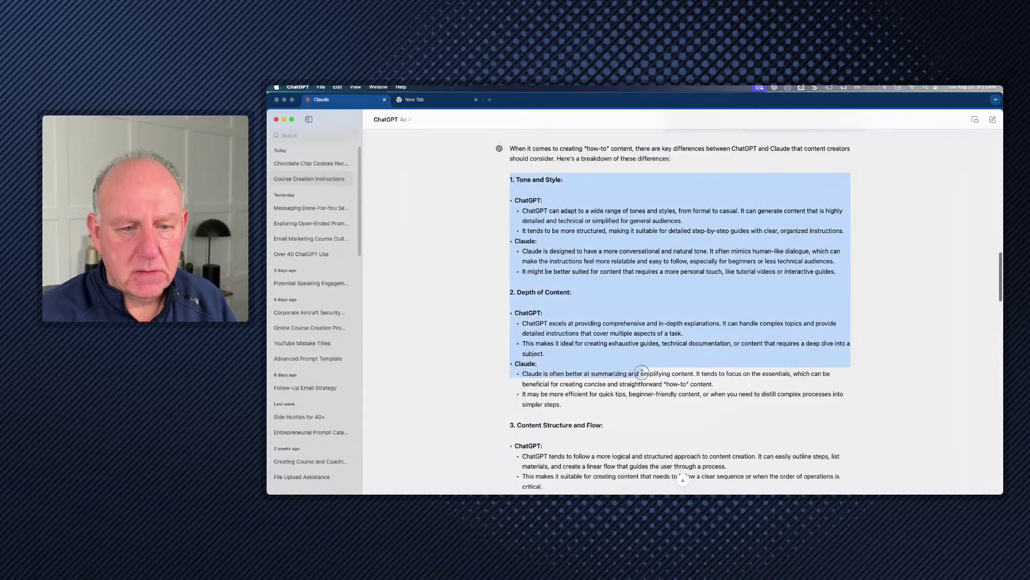
scroll(506, 331, "down", 6)
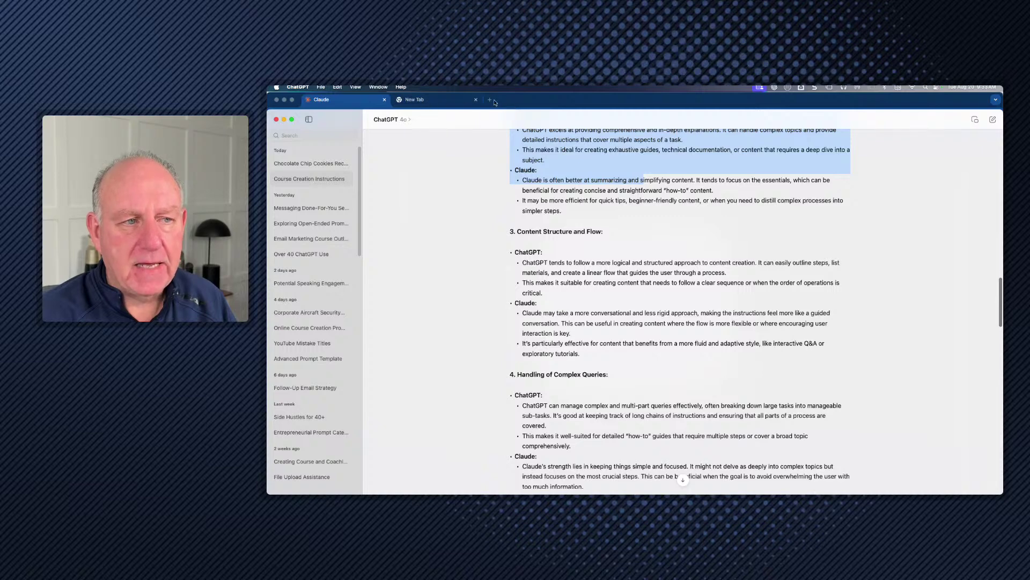
- Minimize the Chrome window behind ChatGPT and move the ChatGPT window slightly higher on the desktop
left_click(285, 100)
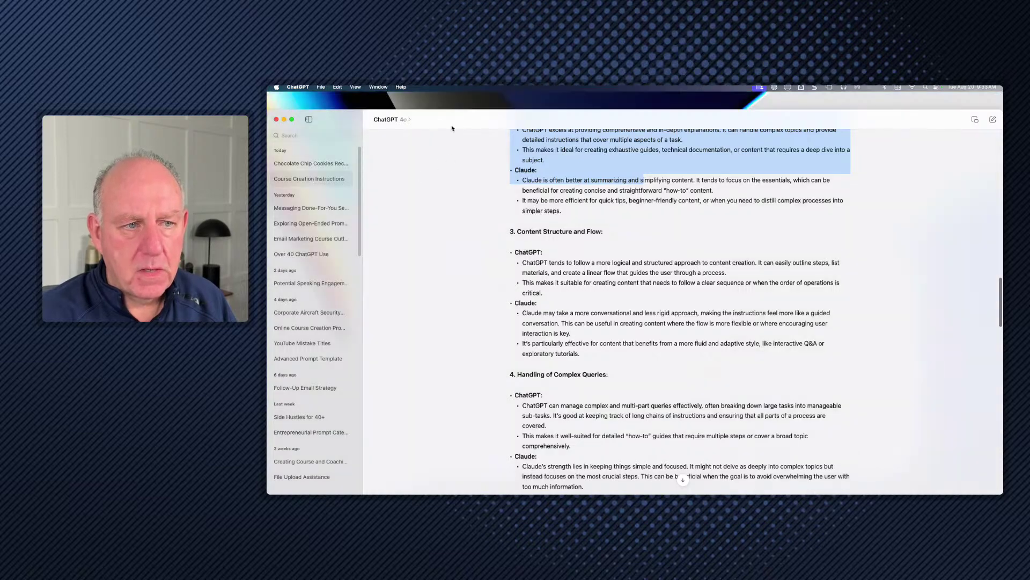
left_click_drag(452, 128, 453, 108)
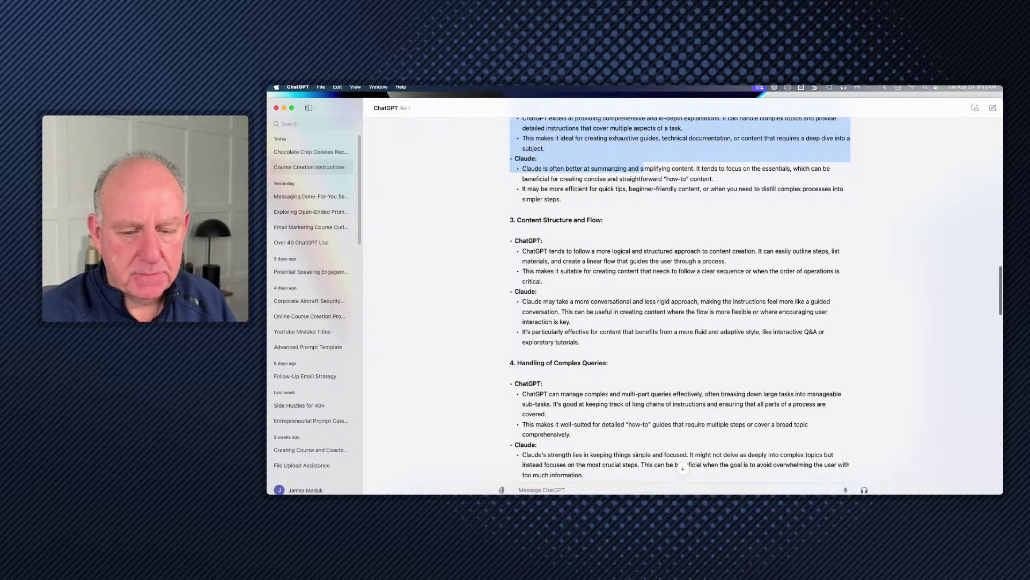
- Switch back to Claude in Chrome and dismiss Course 1's custom instructions without saving
left_click(806, 483)
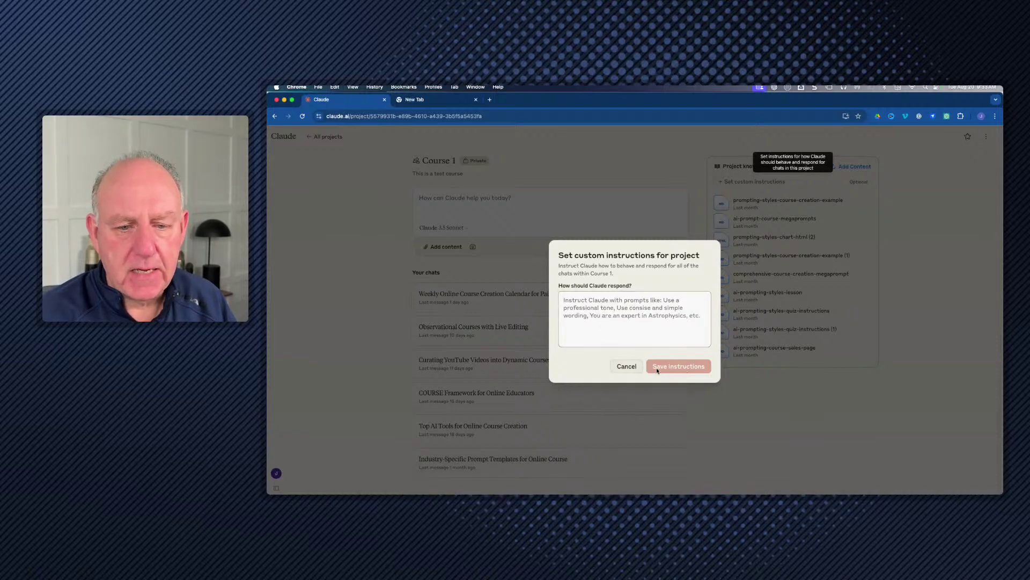
left_click(625, 369)
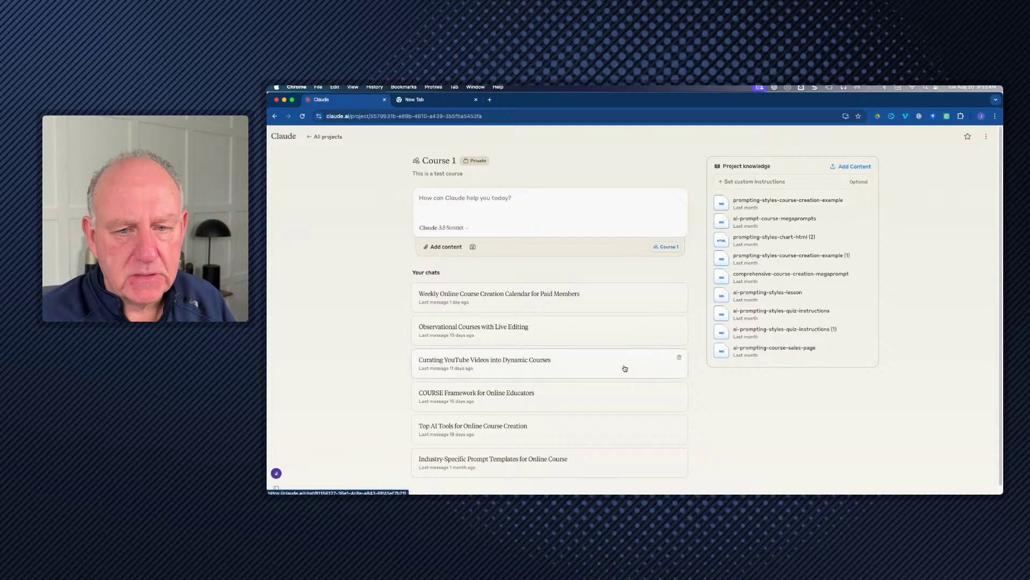